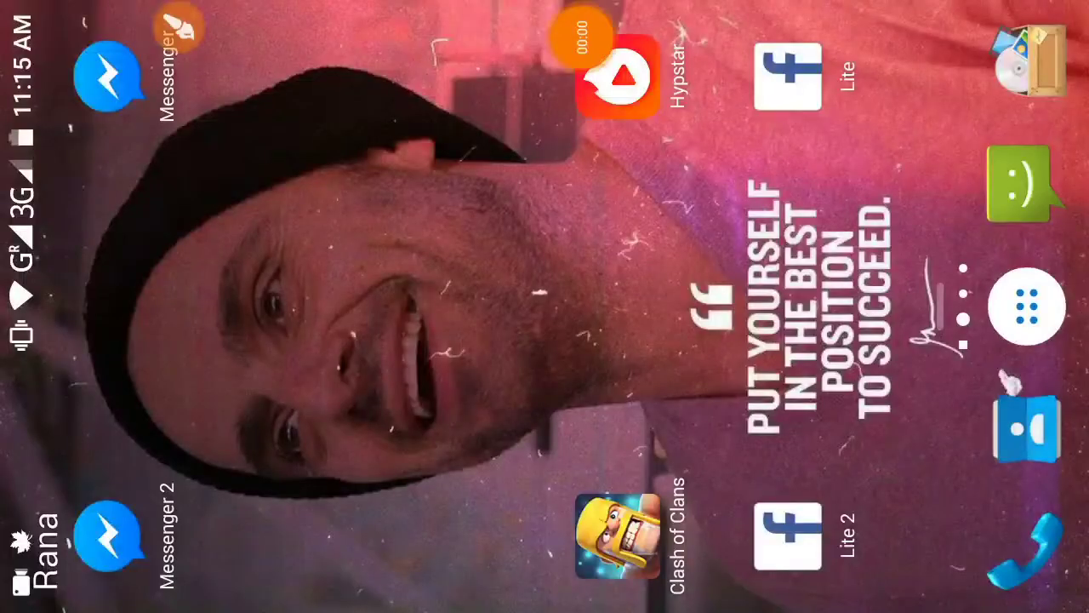
# Step: Open the Android app drawer and scroll to the B/C apps, including Chrome
pyautogui.click(1026, 307)
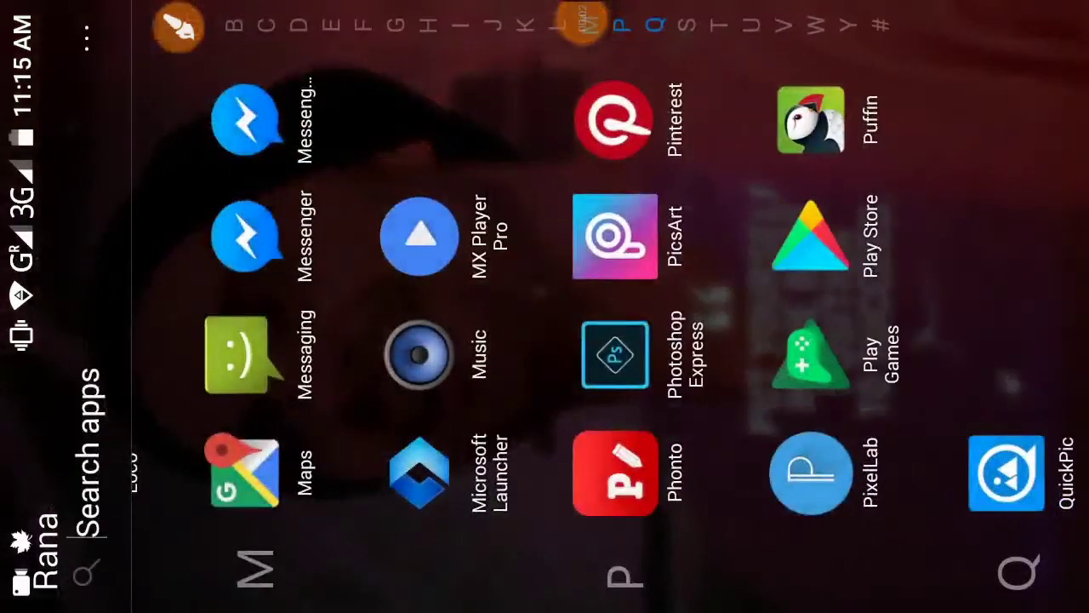
pyautogui.hscroll(-15, 545, 307)
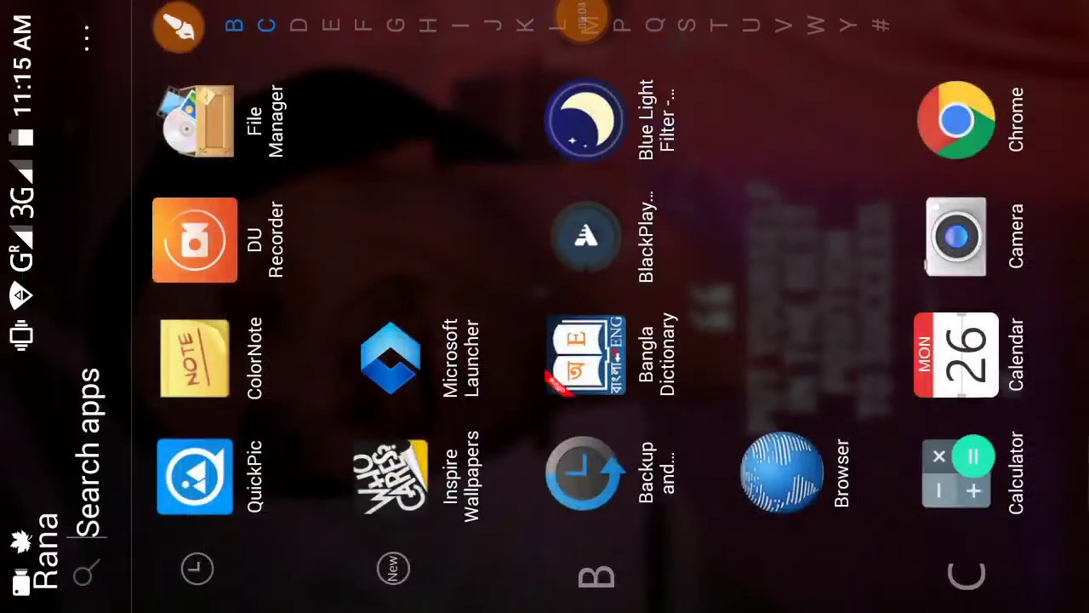
# Step: Launch Chrome and load the Photopea website by entering 'photopea'
pyautogui.click(956, 119)
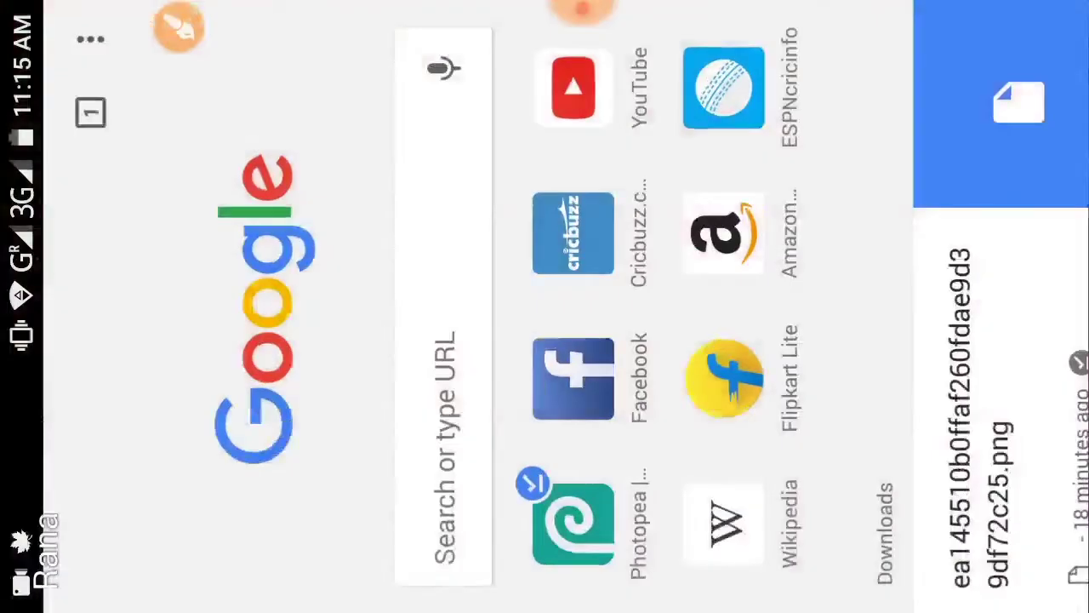
pyautogui.click(422, 276)
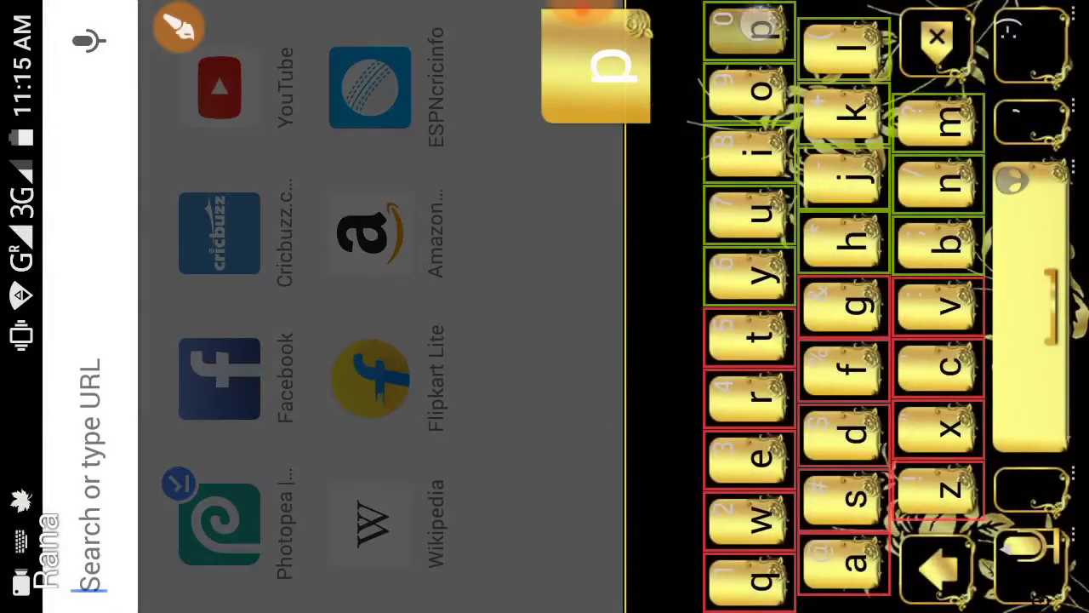
pyautogui.write('photope')
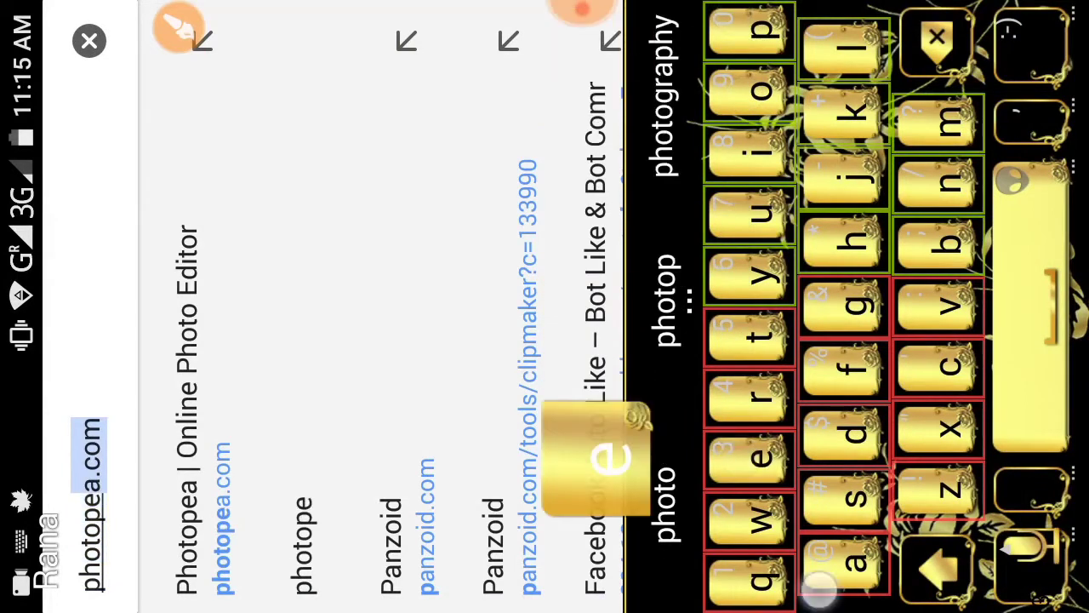
pyautogui.write('a')
pyautogui.click(1030, 48)
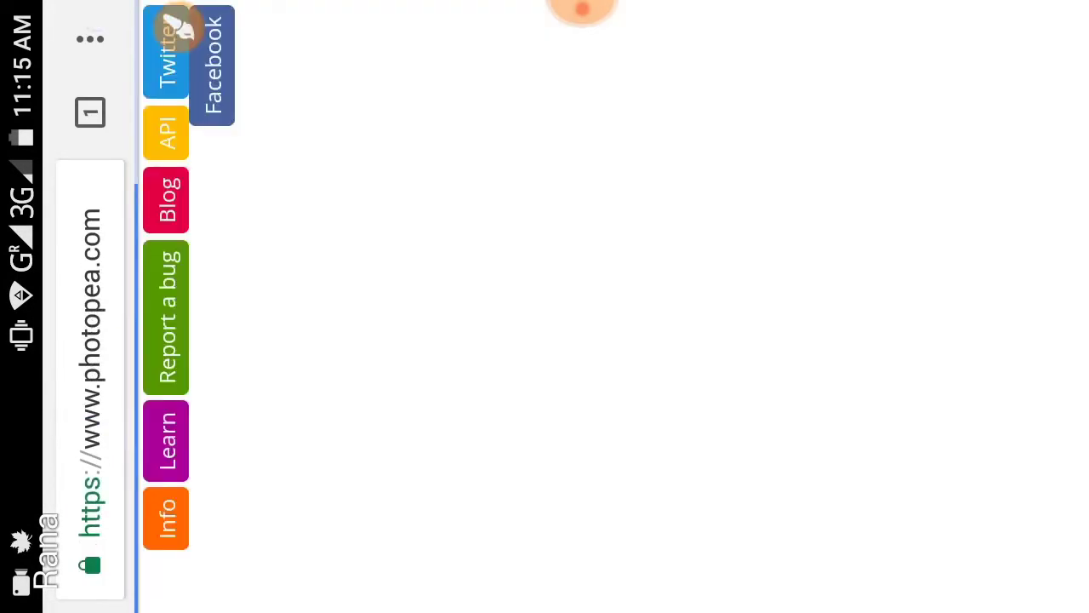
# Step: Open Chrome's three-dot menu, then dismiss it to return to photopea.com
pyautogui.click(90, 39)
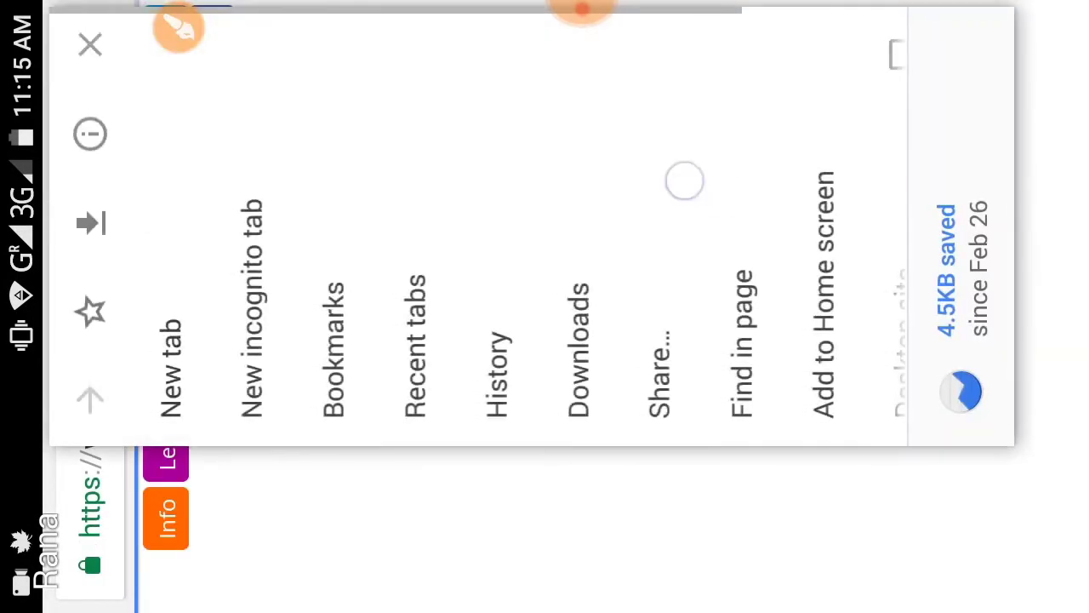
pyautogui.moveTo(684, 179); pyautogui.dragTo(484, 117)
pyautogui.click(635, 32)
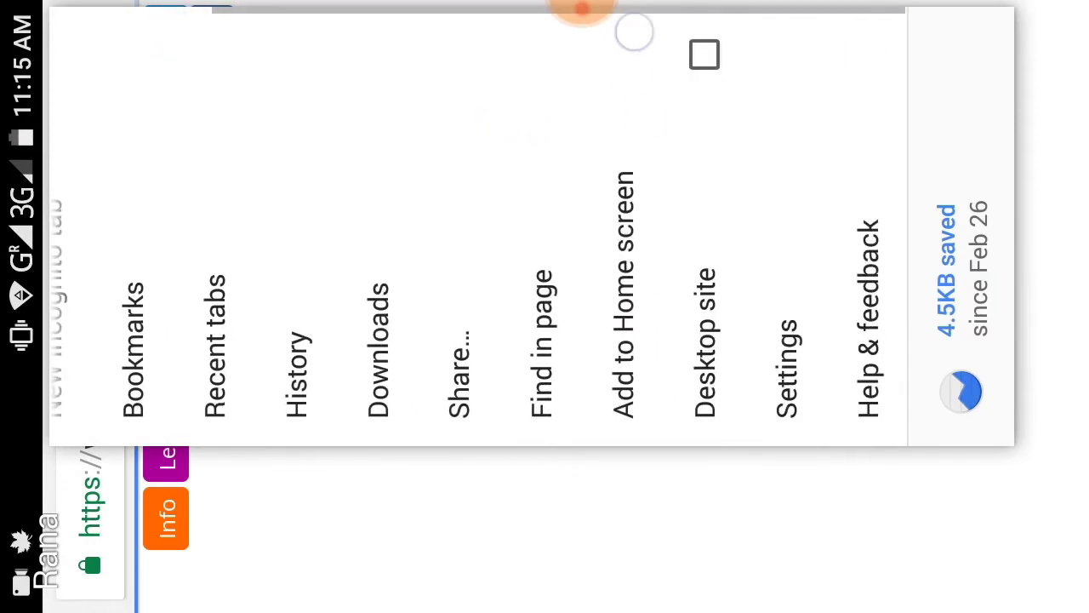
pyautogui.moveTo(648, 38)
pyautogui.mouseDown()
pyautogui.moveTo(704, 106)
pyautogui.moveTo(747, 17)
pyautogui.mouseUp()
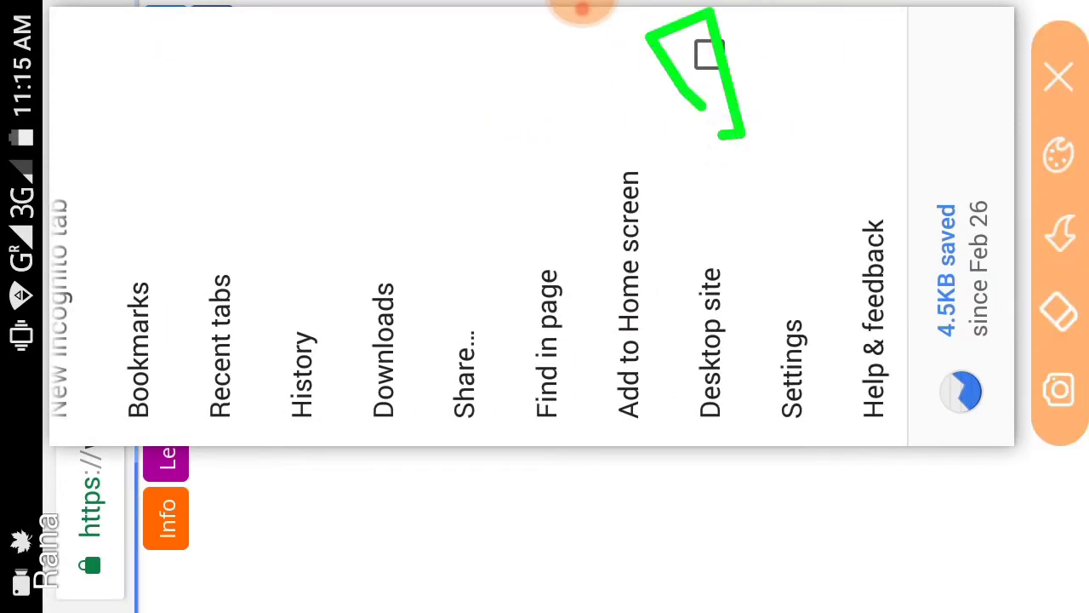
pyautogui.press('Escape')
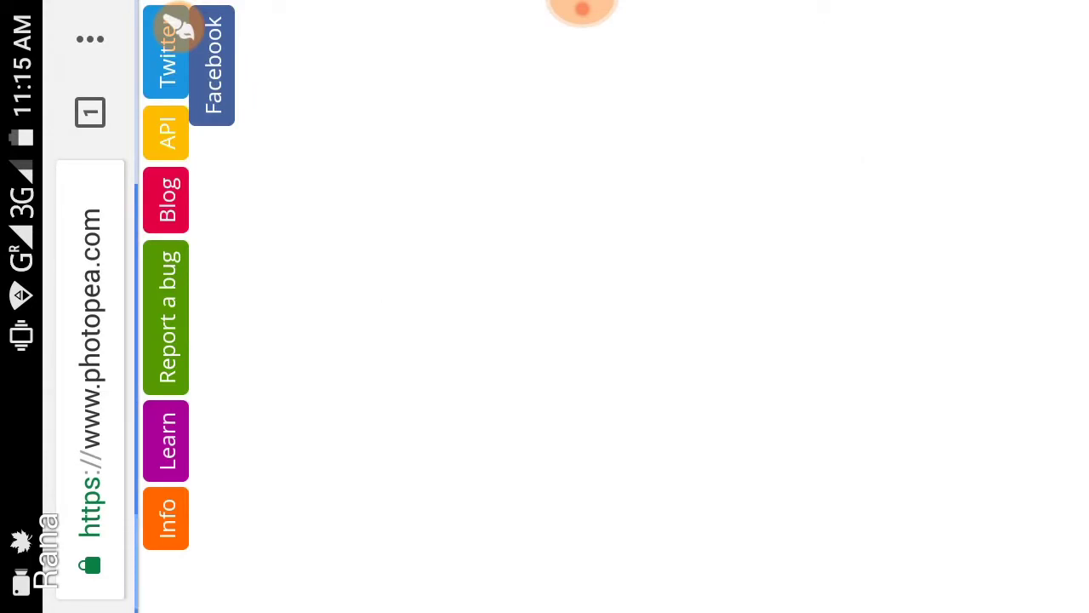
# Step: Load Photopea's editor and use Open From Computer to reach Documents' Recent files list
pyautogui.click(583, 8)
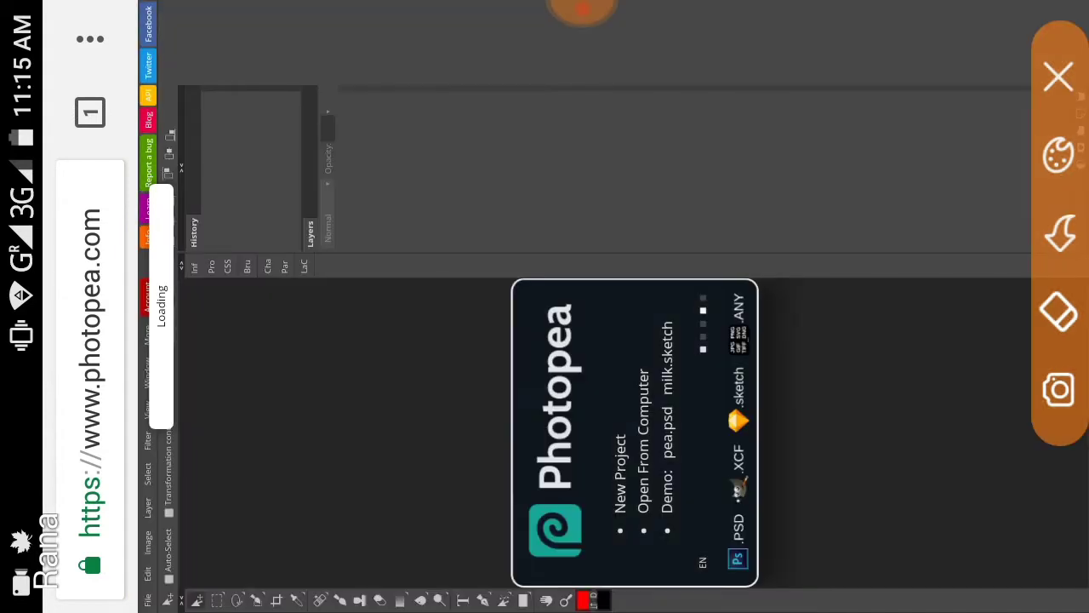
pyautogui.moveTo(647, 348); pyautogui.dragTo(634, 544)
pyautogui.click(1060, 77)
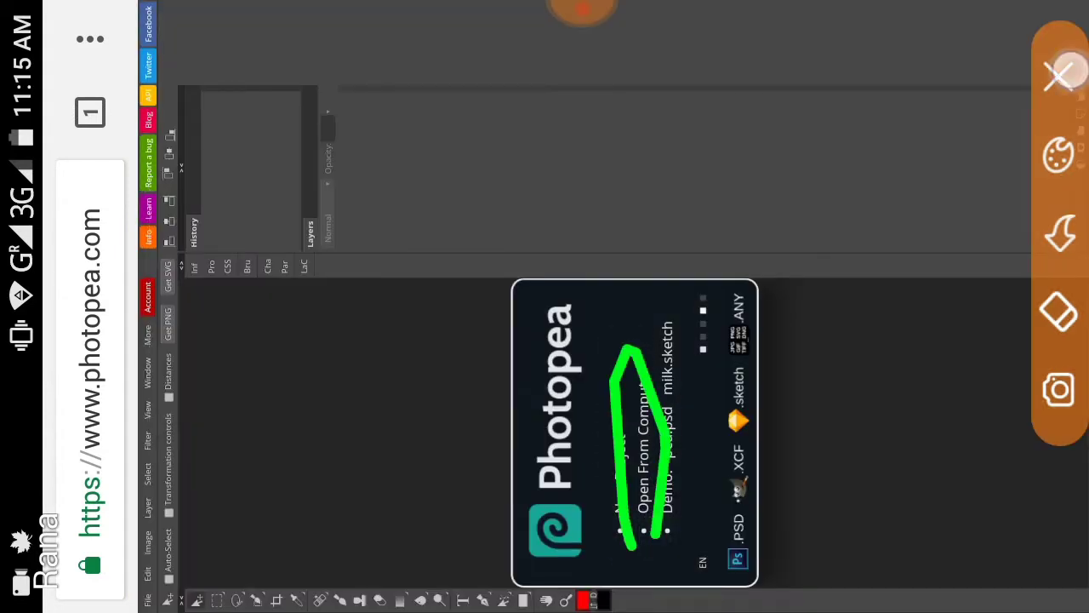
pyautogui.click(644, 443)
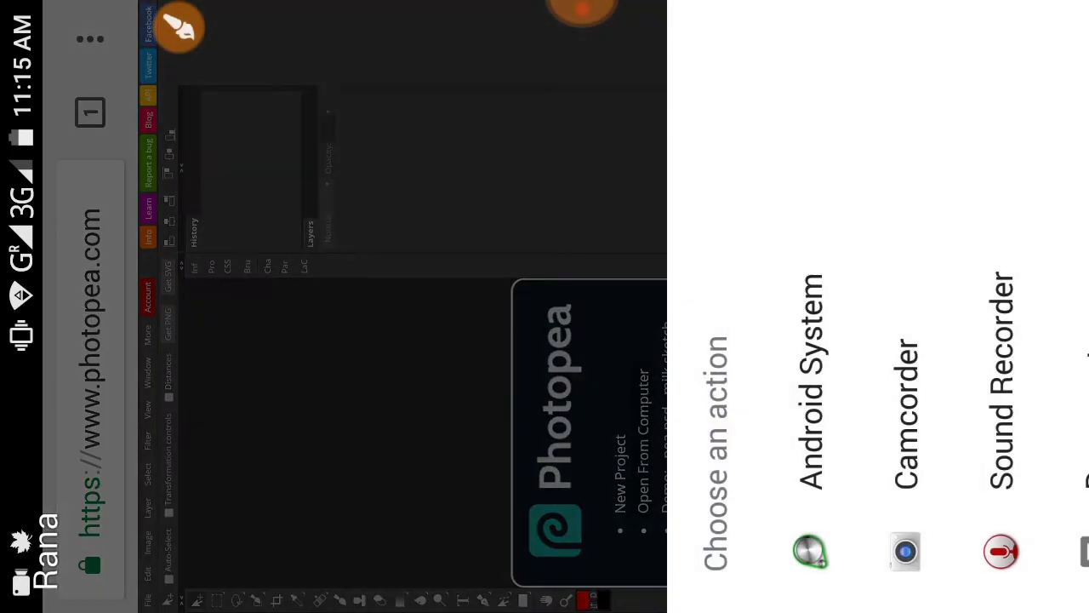
pyautogui.click(1041, 408)
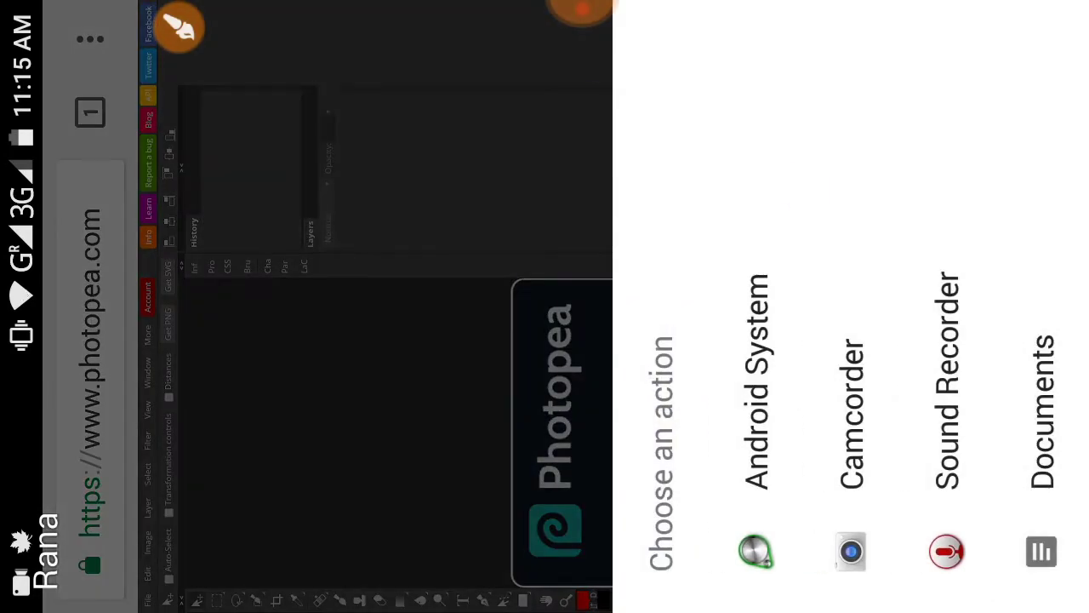
pyautogui.hscroll(5, 596, 391)
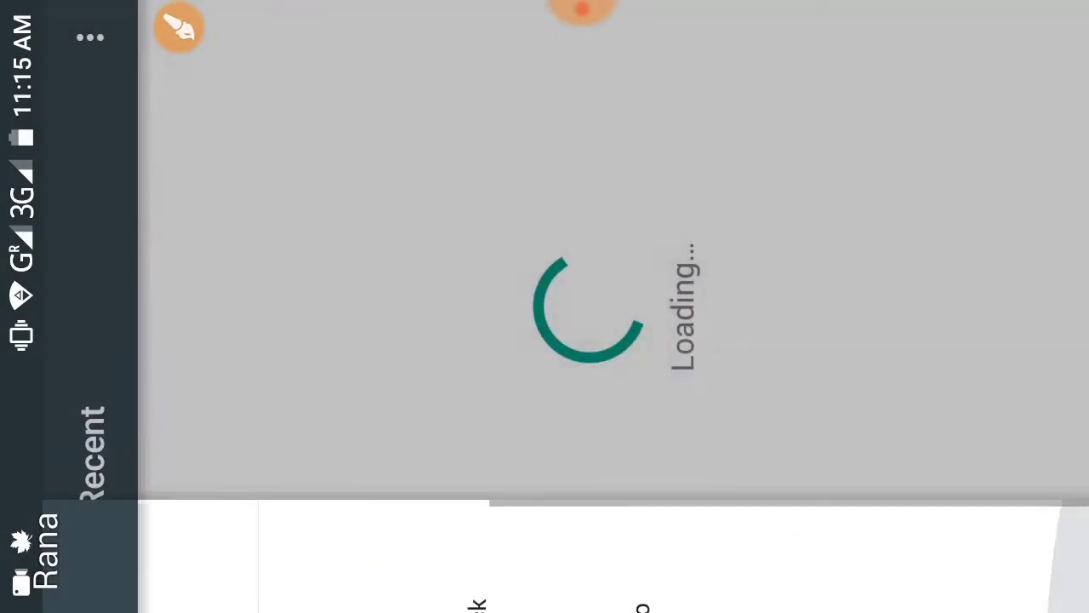
pyautogui.hscroll(10, 910, 219)
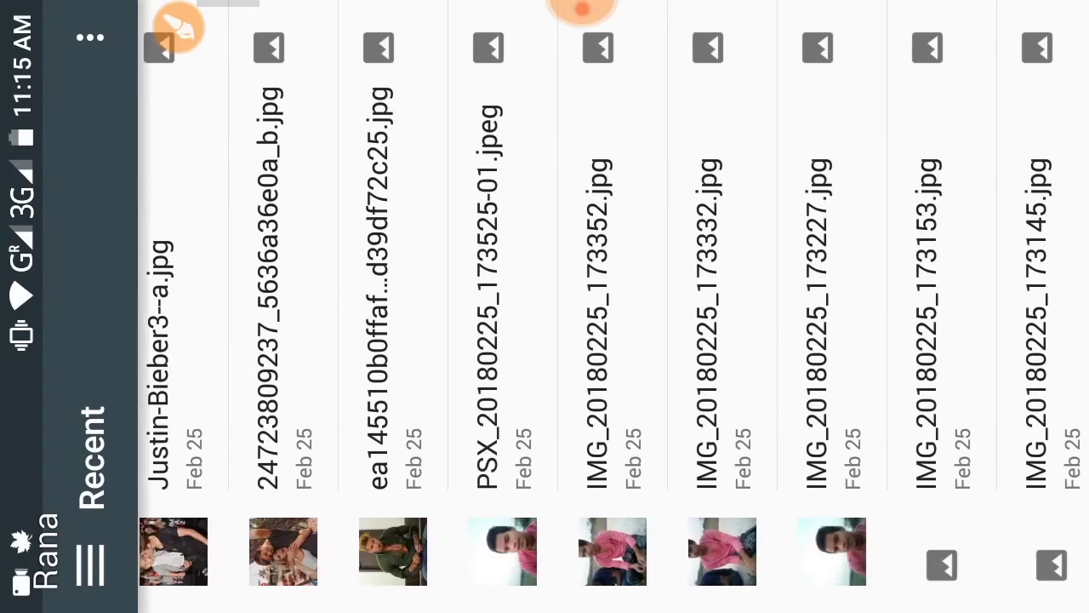
# Step: Open the green-shirt portrait from Recent files and set the Type tool size to 230 px
pyautogui.click(393, 211)
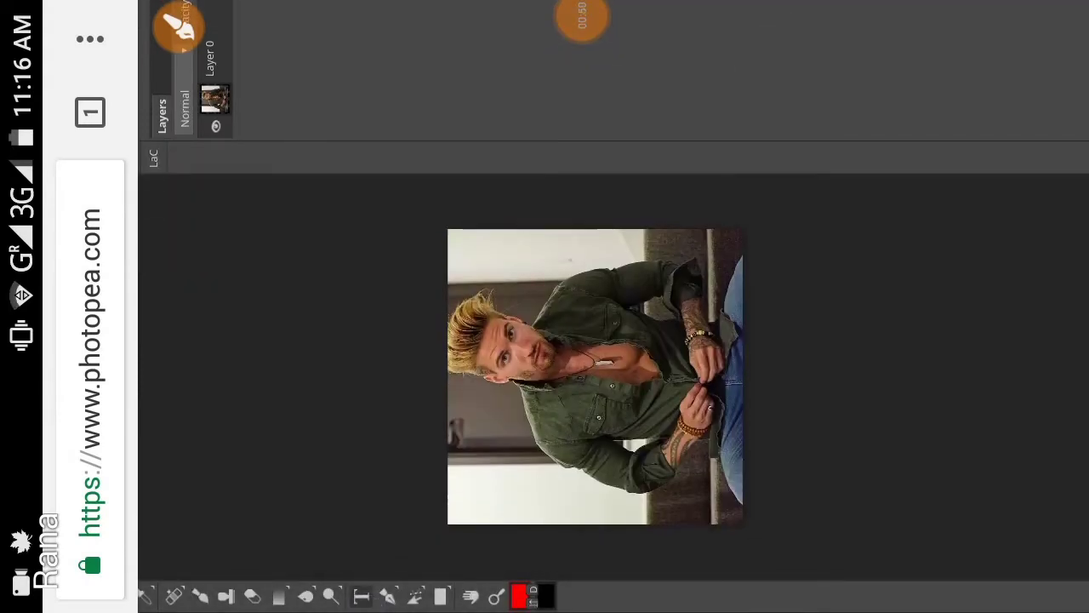
pyautogui.click(177, 367)
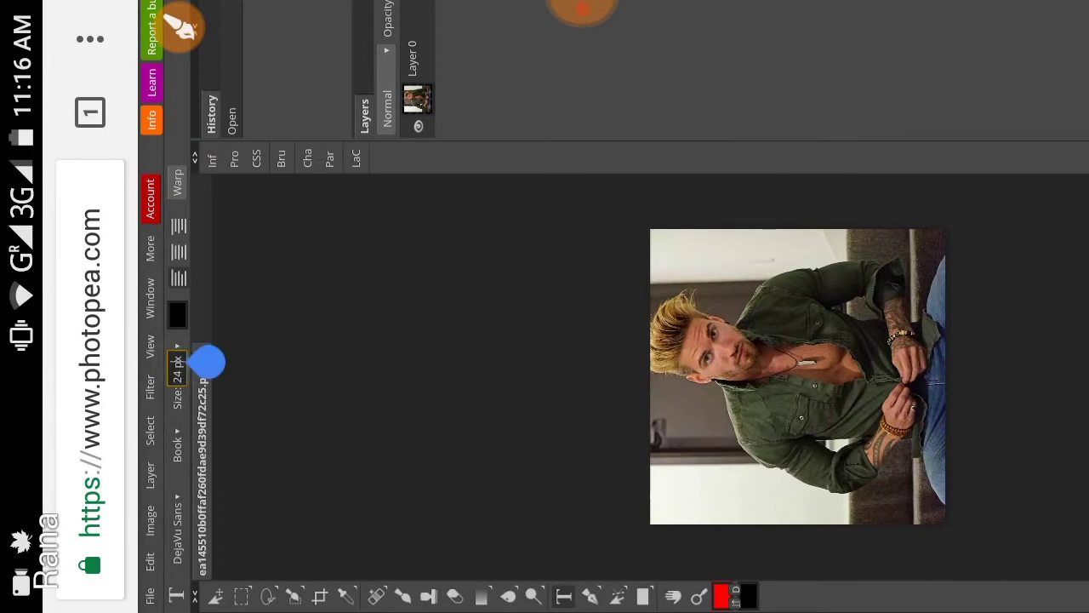
pyautogui.press('BackSpace')
pyautogui.press('BackSpace')
pyautogui.press('BackSpace')
pyautogui.press('BackSpace')
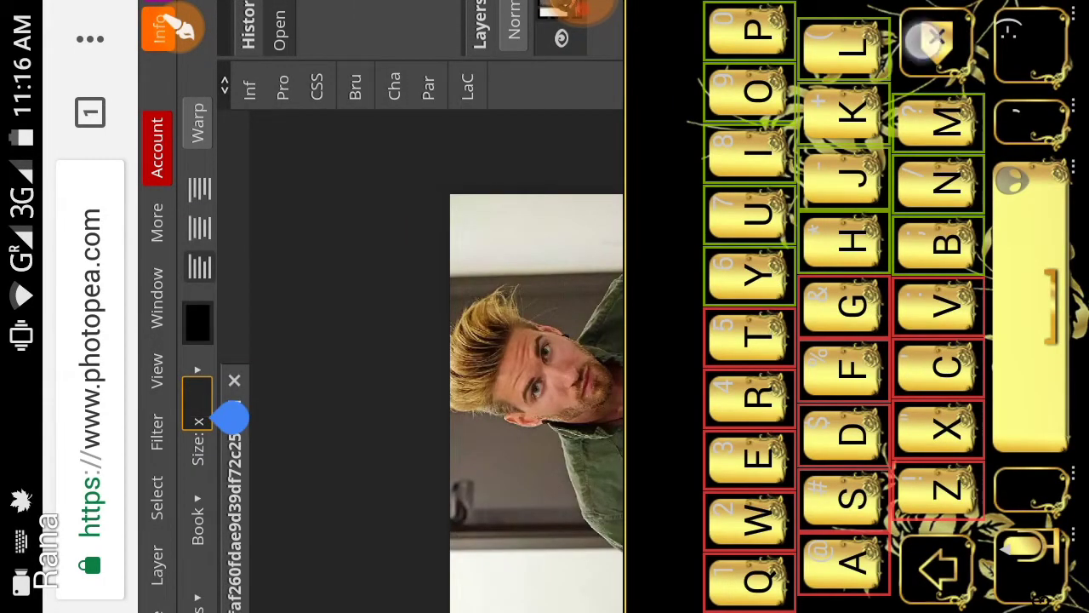
pyautogui.press('BackSpace')
pyautogui.click(1030, 566)
pyautogui.write('23')
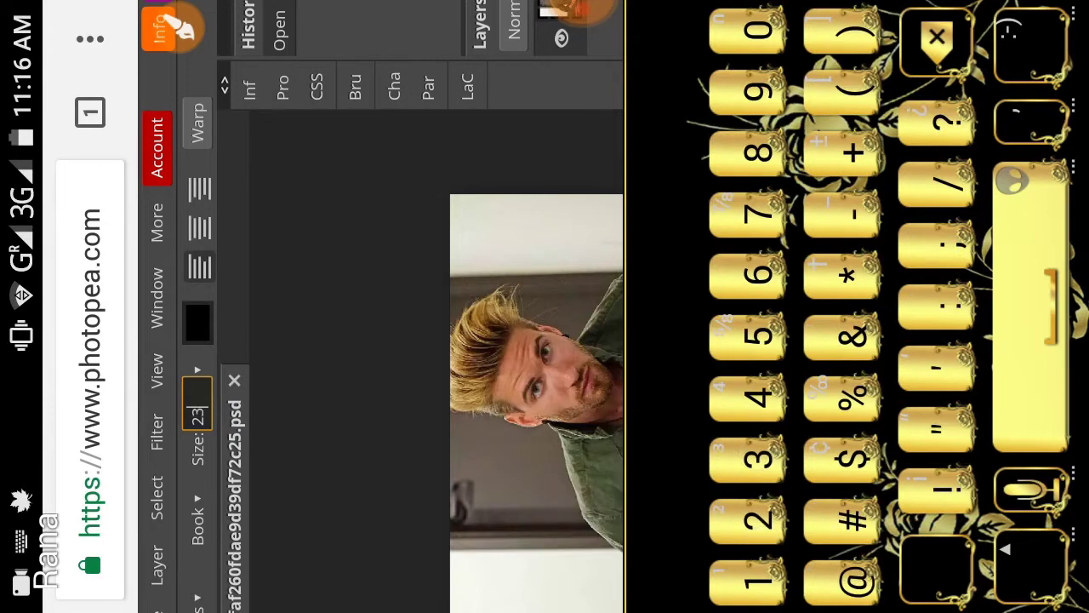
pyautogui.write('0')
pyautogui.press('Return')
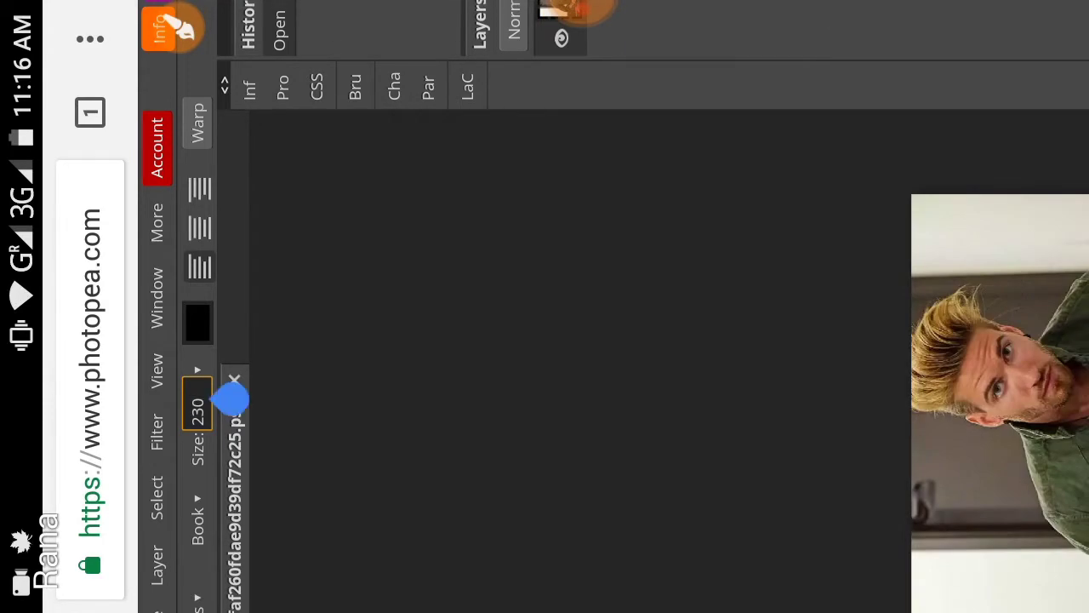
pyautogui.moveTo(817, 31); pyautogui.dragTo(579, 37)
pyautogui.moveTo(829, 9); pyautogui.dragTo(690, 9)
# Step: Draw a text box over the man's chest and type Beast, clearing the mistyped 'BBe'
pyautogui.click(593, 569)
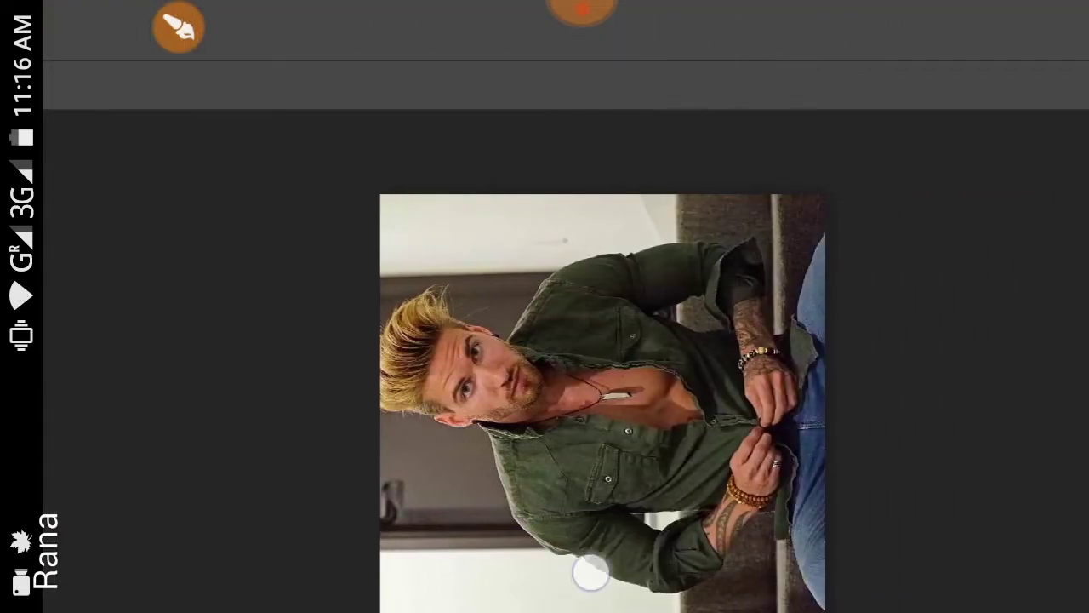
pyautogui.moveTo(631, 453); pyautogui.dragTo(665, 201)
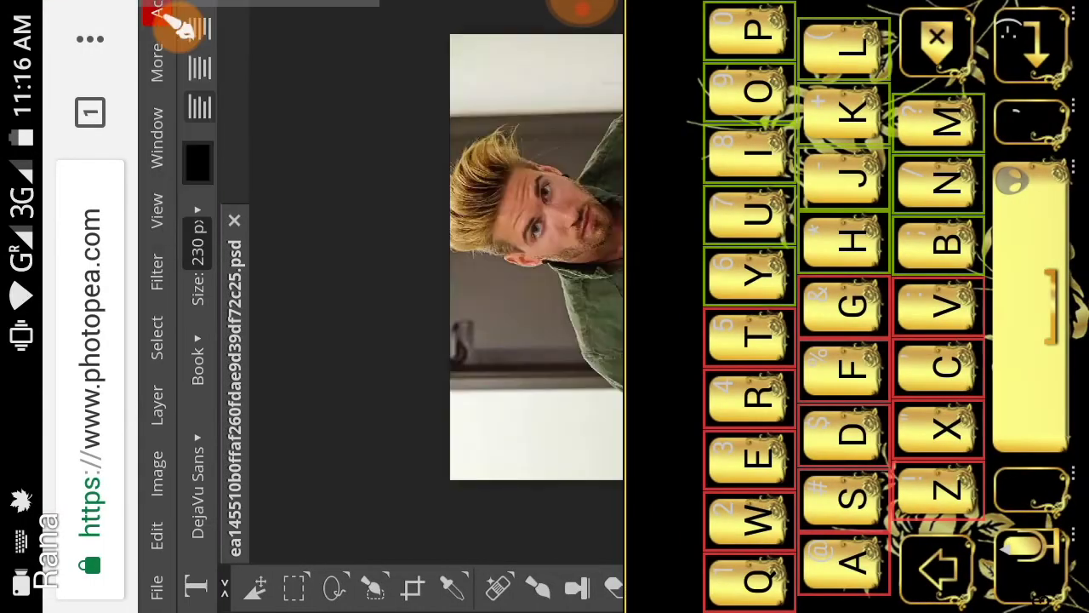
pyautogui.moveTo(354, 588); pyautogui.dragTo(153, 588)
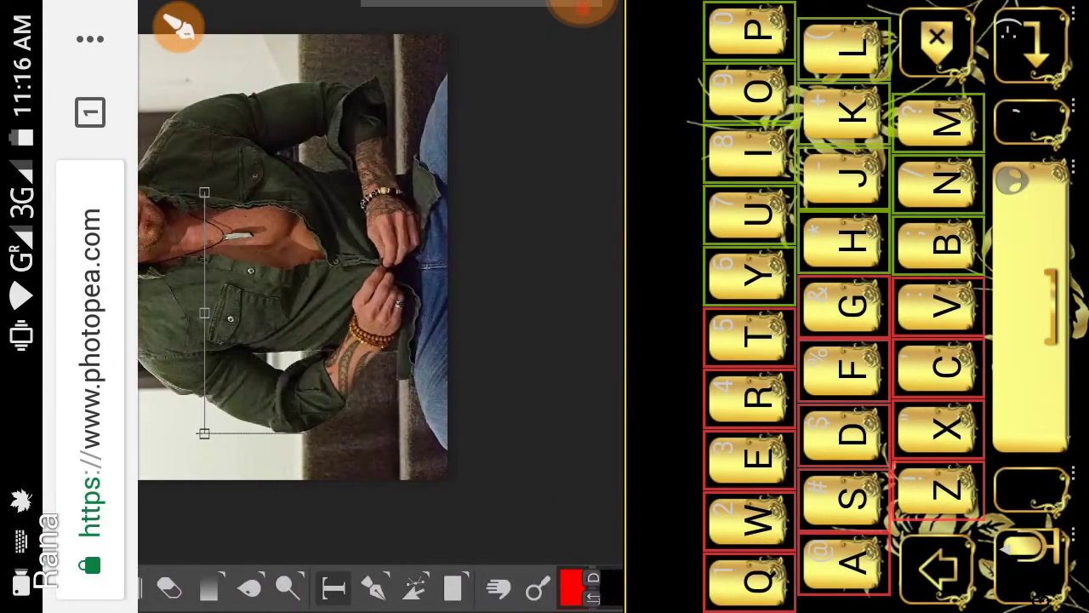
pyautogui.write('B')
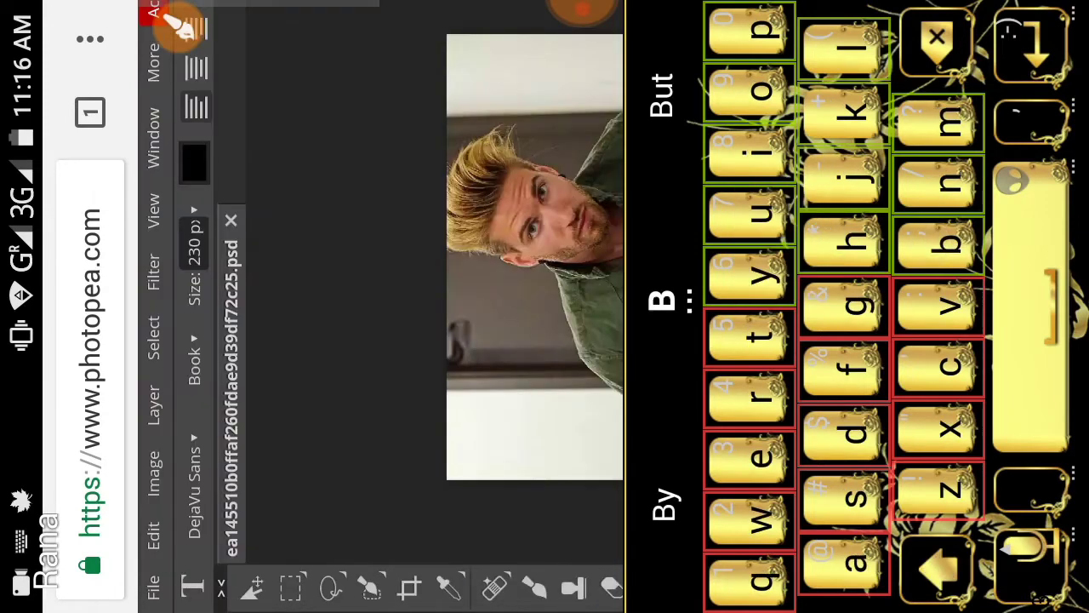
pyautogui.moveTo(477, 558); pyautogui.dragTo(153, 557)
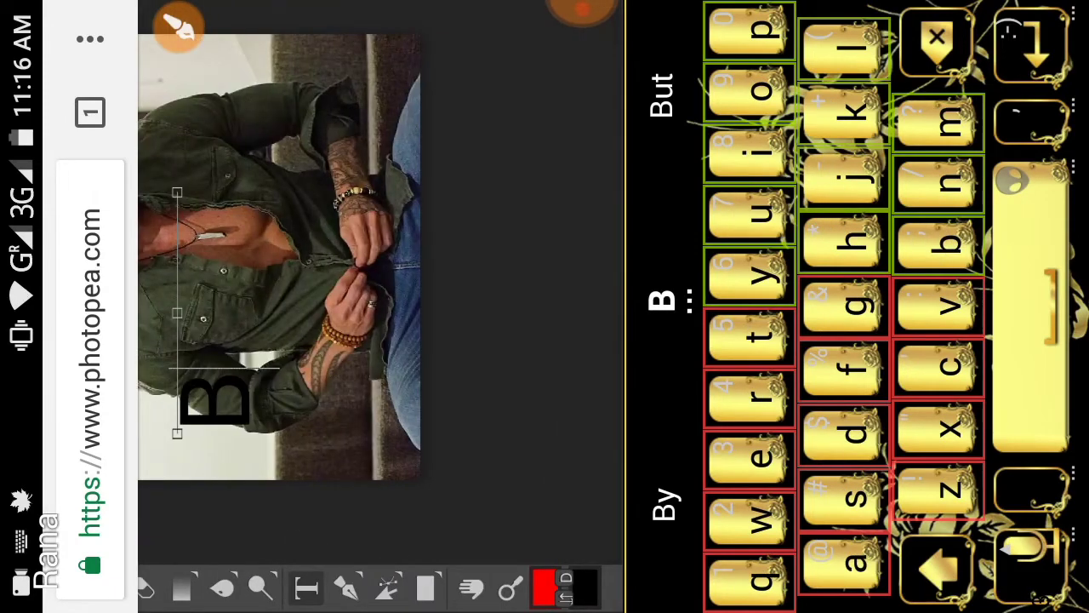
pyautogui.write('e')
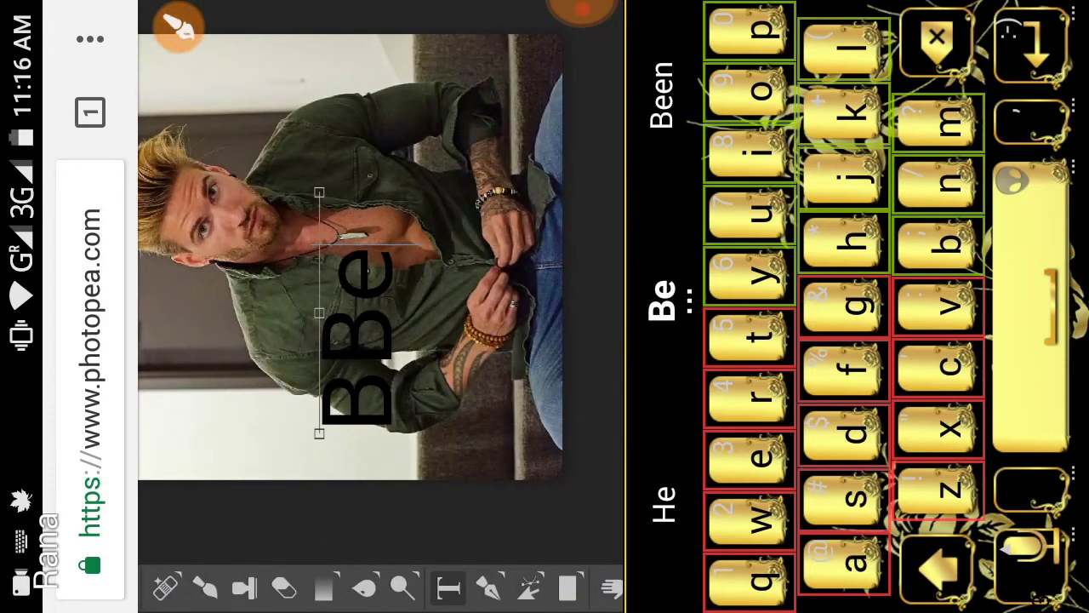
pyautogui.click(1029, 553)
pyautogui.click(900, 481)
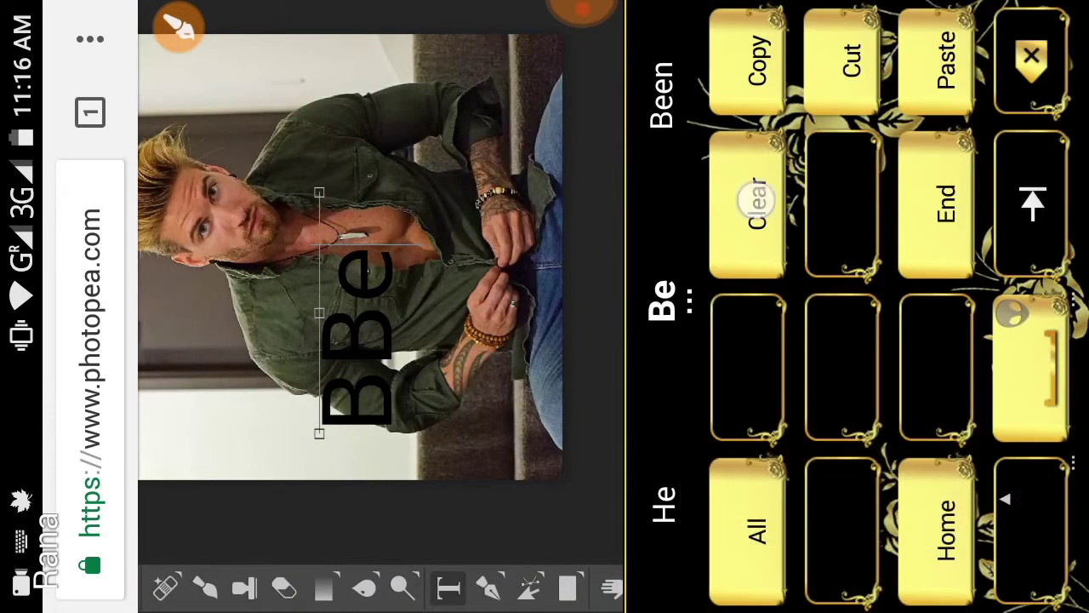
pyautogui.click(756, 197)
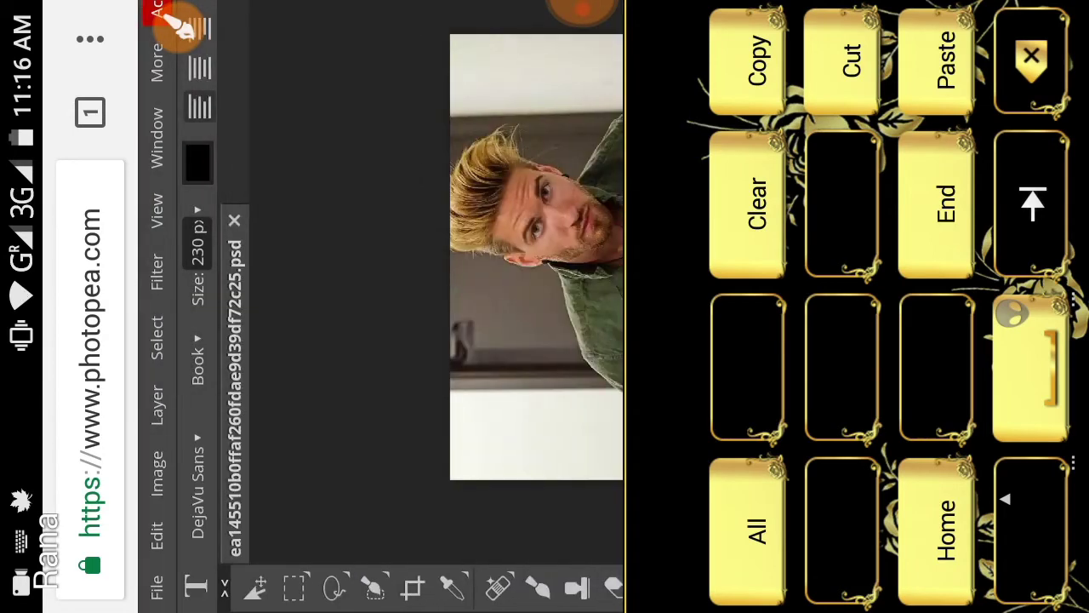
# Step: Pick Distant Galaxy from the font list
pyautogui.click(200, 448)
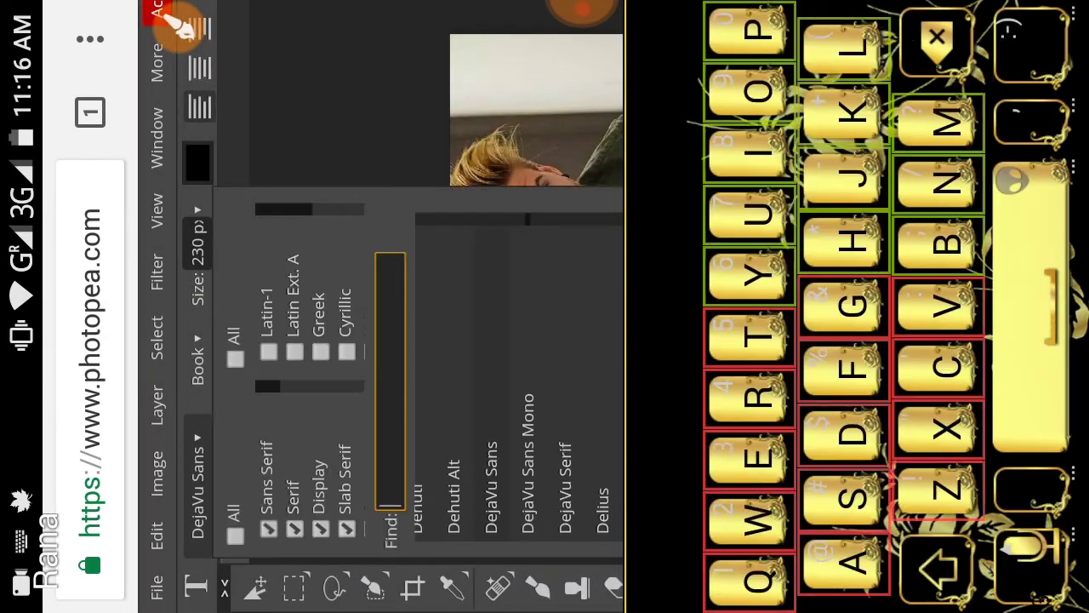
pyautogui.scroll(-3, 511, 374)
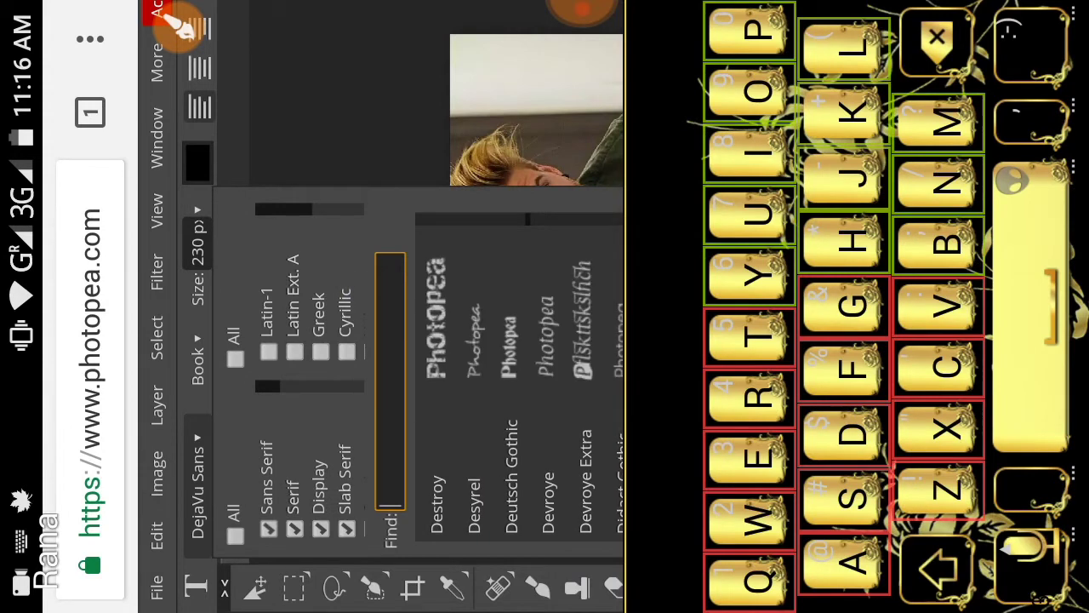
pyautogui.scroll(-3, 510, 315)
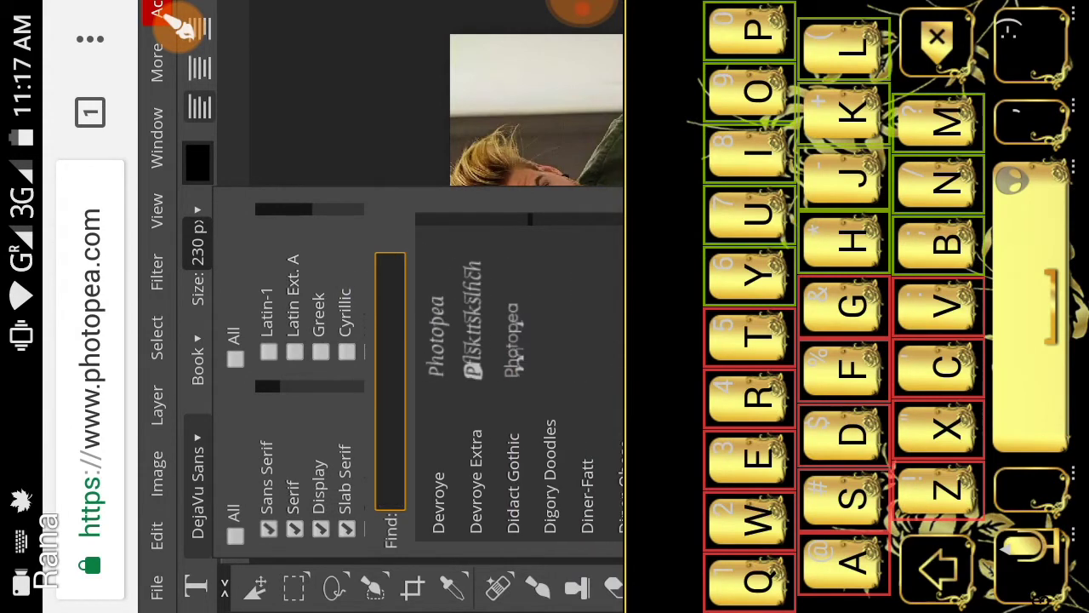
pyautogui.scroll(-2, 511, 306)
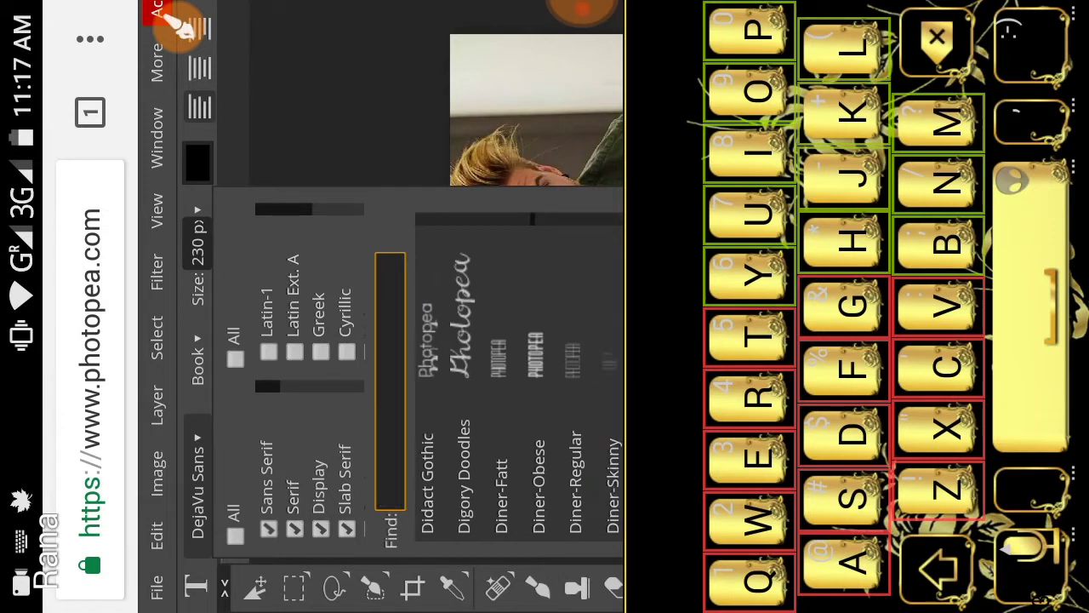
pyautogui.scroll(-3, 486, 267)
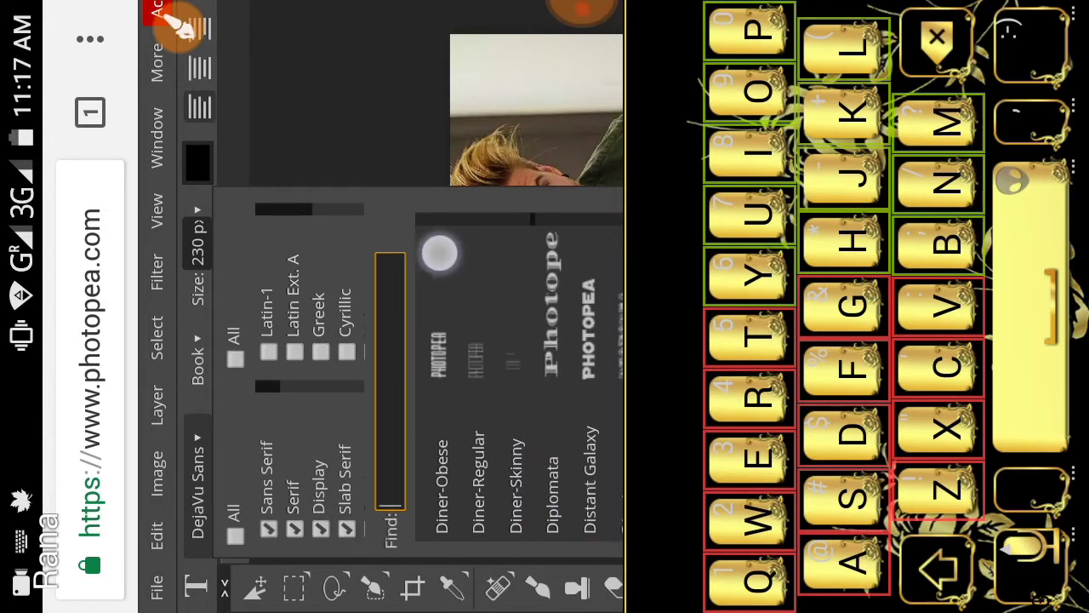
pyautogui.click(572, 302)
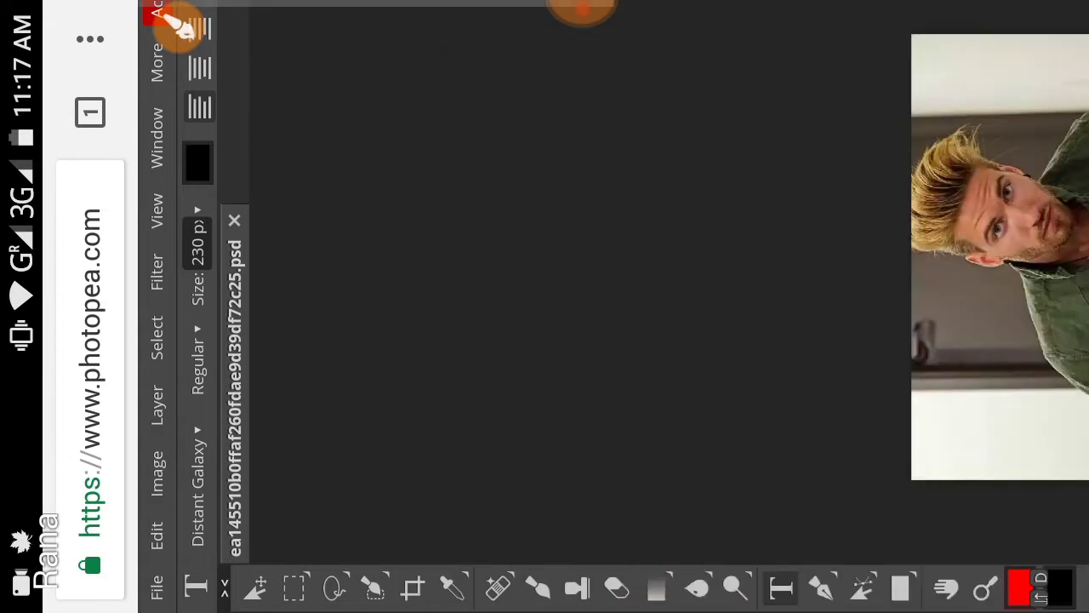
# Step: Return to editing the Beast text and select all of it
pyautogui.moveTo(731, 585); pyautogui.dragTo(363, 586)
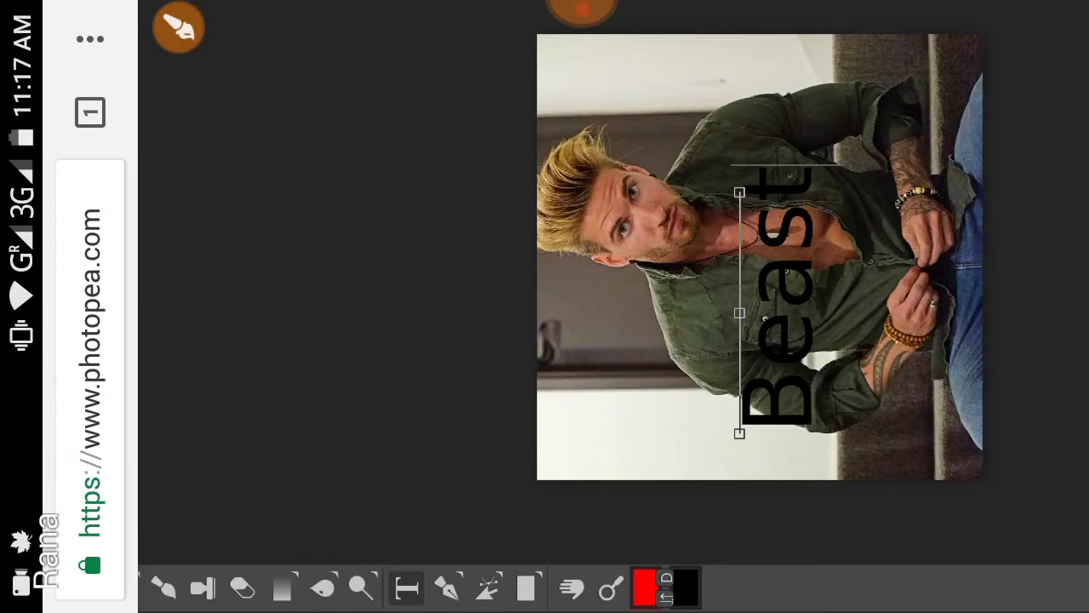
pyautogui.click(778, 298)
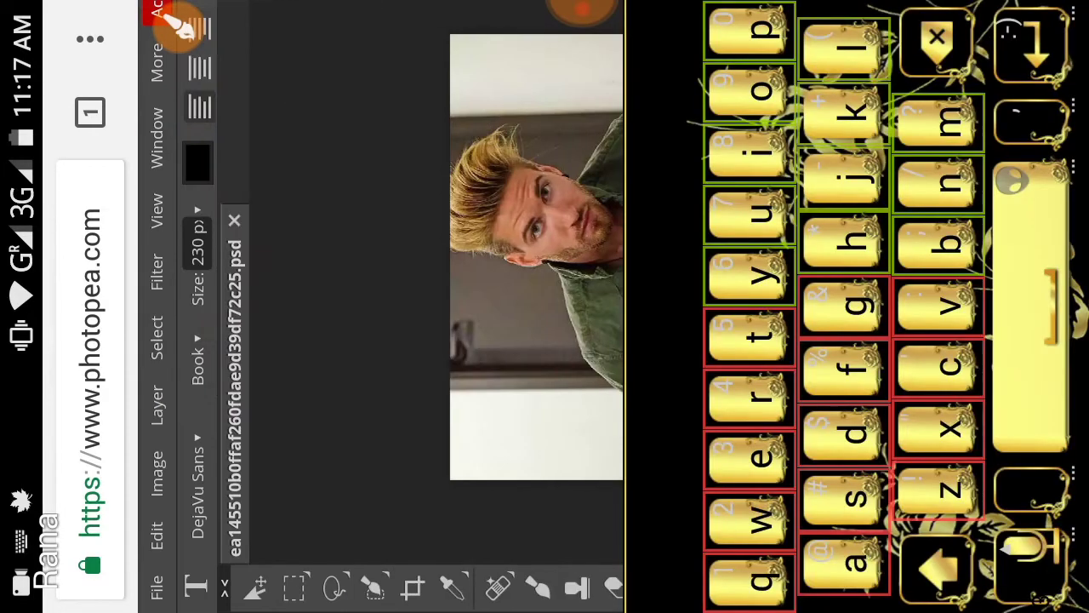
pyautogui.click(1031, 552)
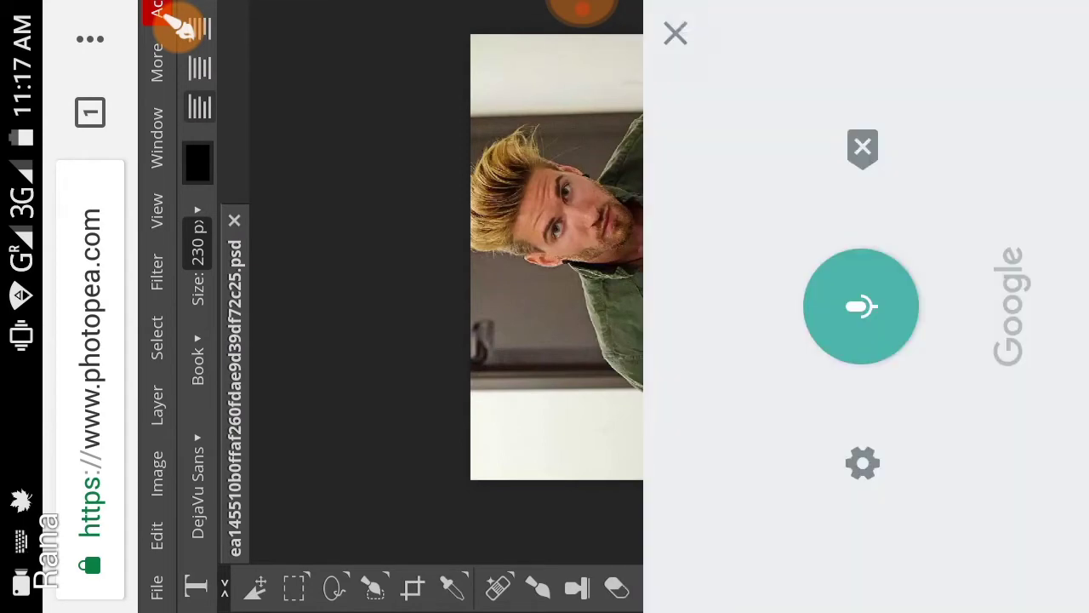
pyautogui.click(675, 32)
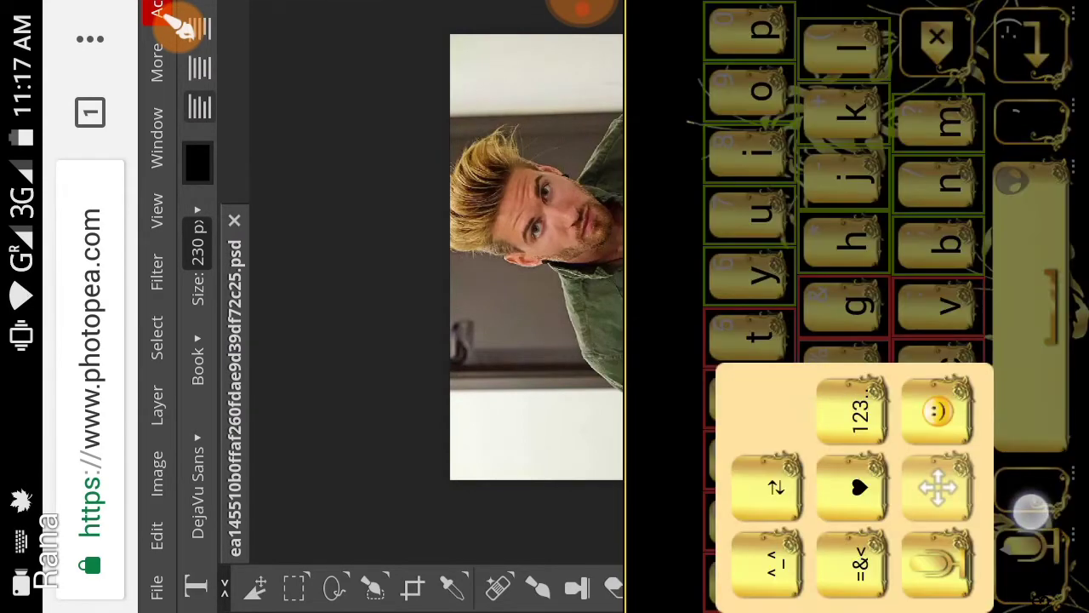
pyautogui.moveTo(1031, 551); pyautogui.dragTo(936, 486)
pyautogui.click(749, 531)
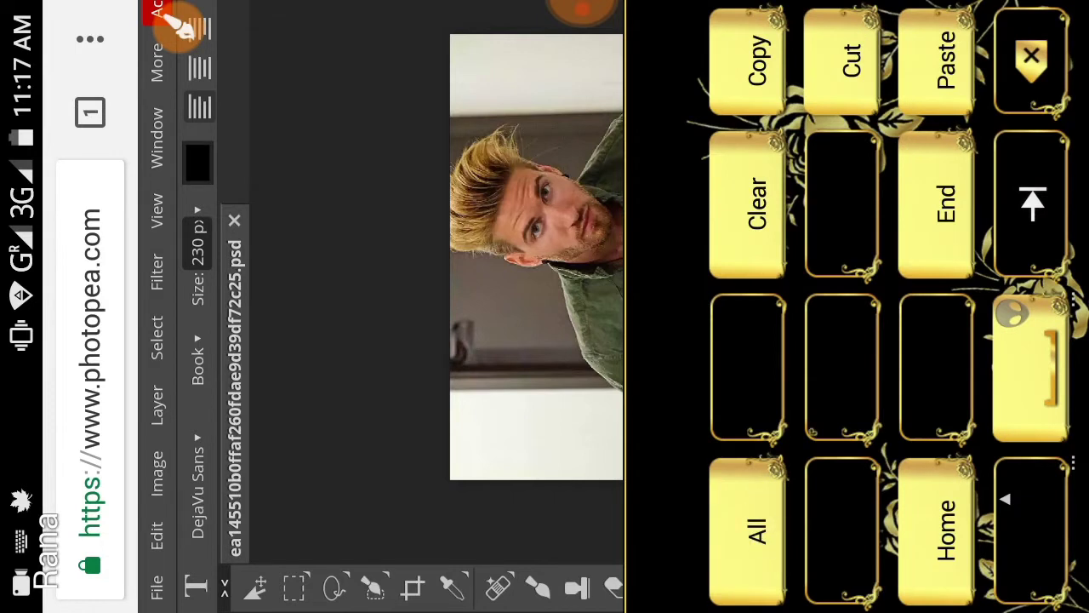
# Step: Apply Distant Galaxy Regular to the selected Beast text and commit it
pyautogui.click(198, 455)
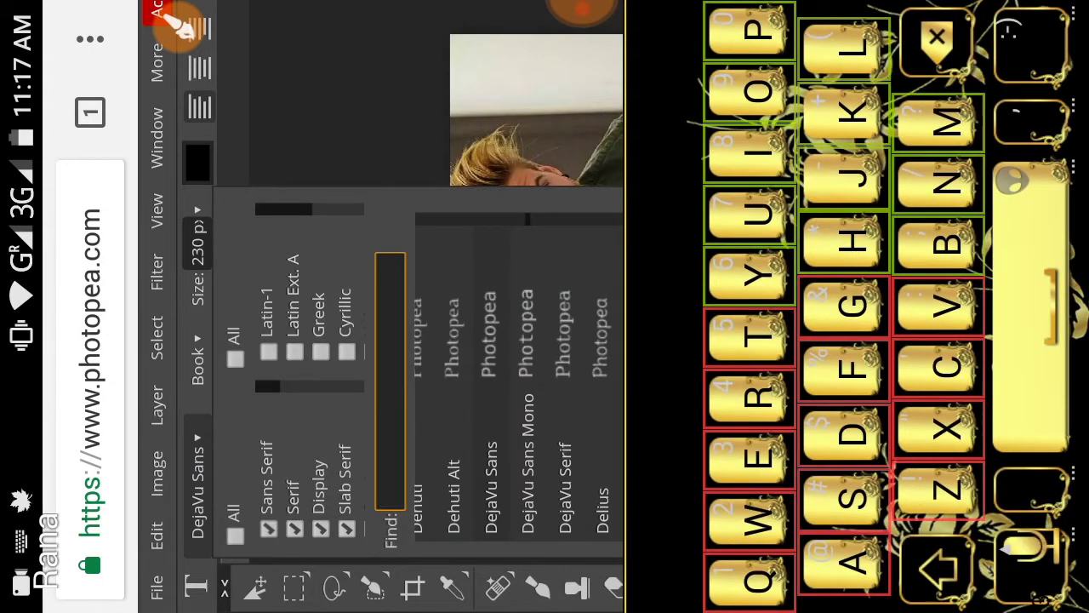
pyautogui.scroll(-5, 516, 317)
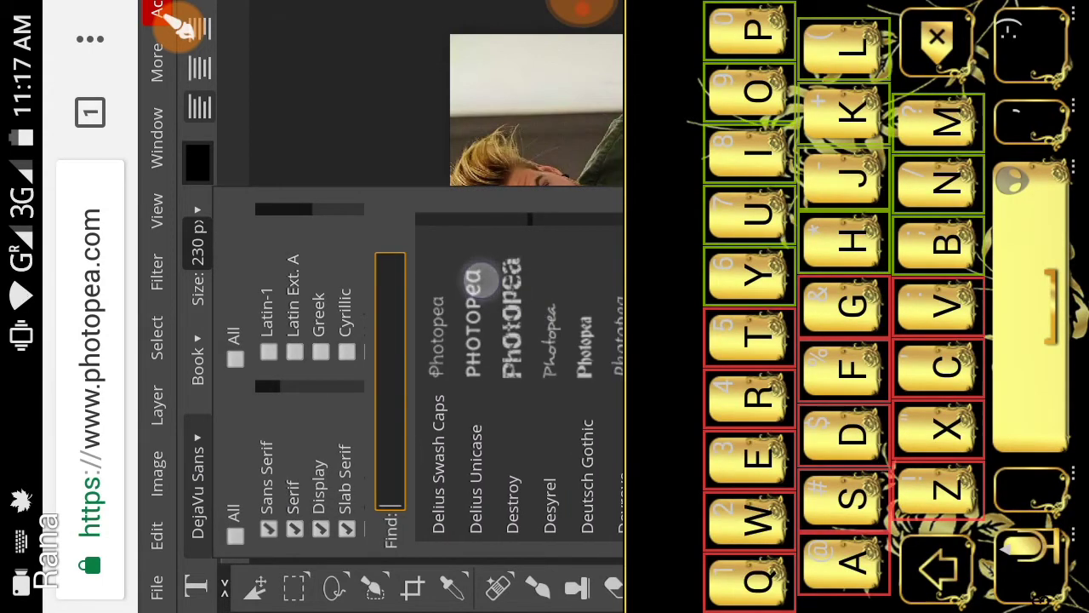
pyautogui.scroll(-5, 481, 281)
pyautogui.scroll(-5, 440, 255)
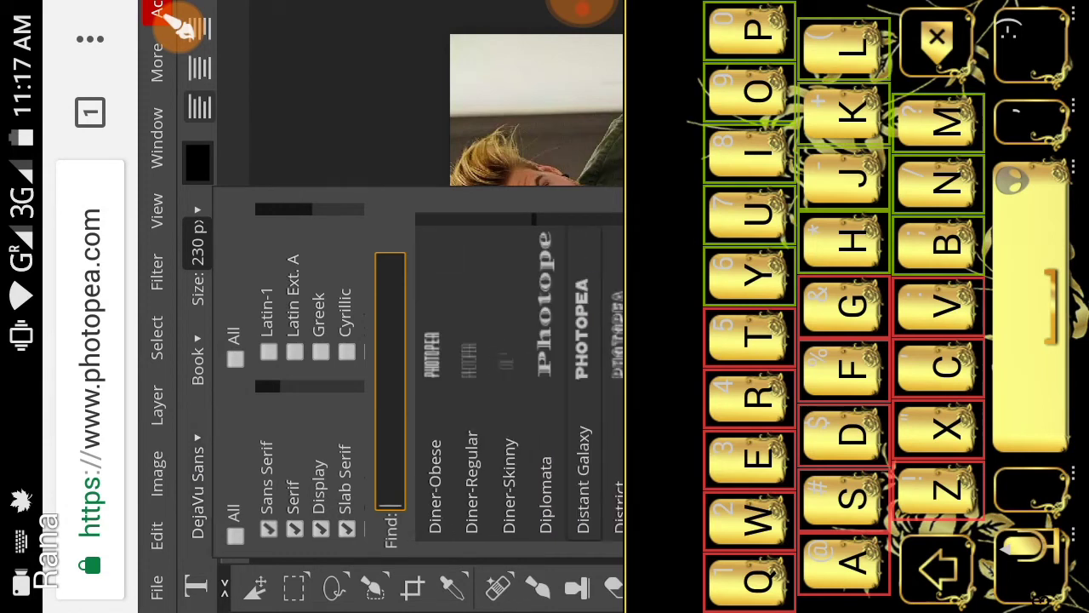
pyautogui.click(584, 400)
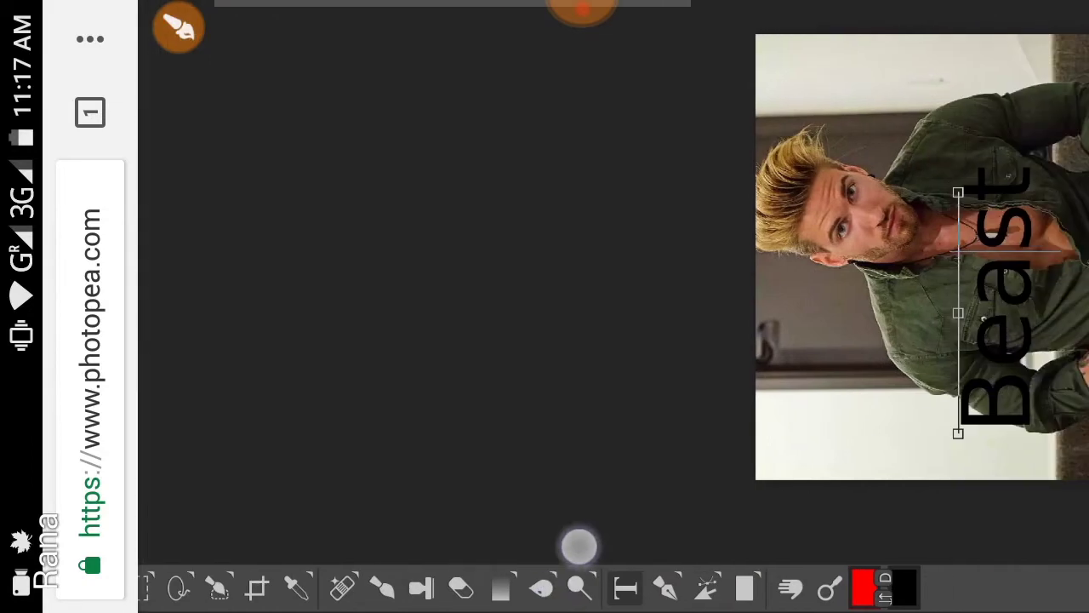
pyautogui.click(579, 547)
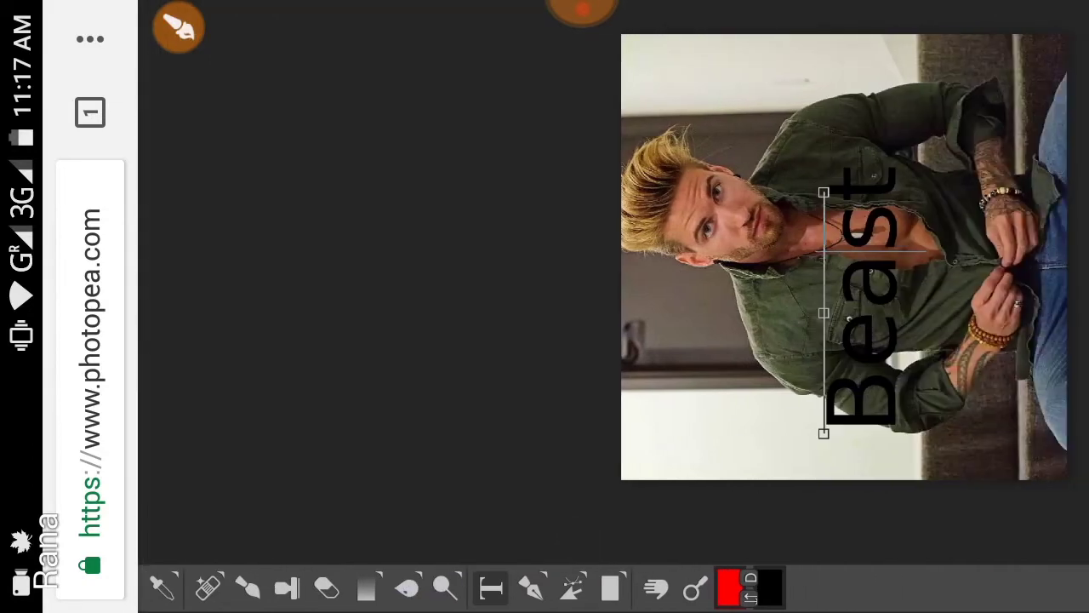
# Step: Drag the BEAST text into place across the man's chest, then exit fullscreen
pyautogui.click(582, 34)
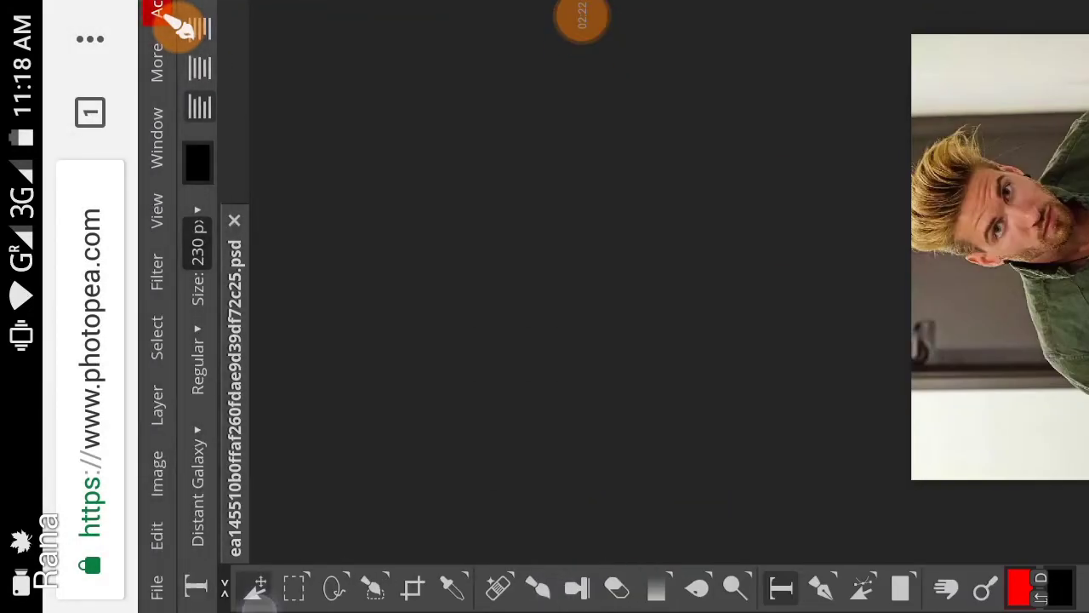
pyautogui.moveTo(438, 594); pyautogui.dragTo(171, 588)
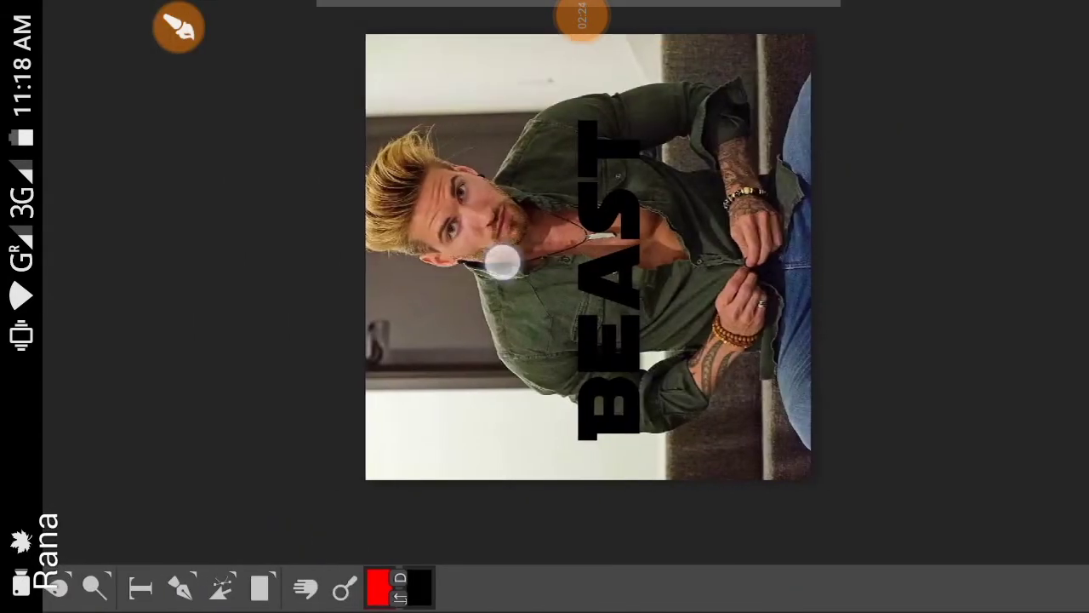
pyautogui.moveTo(513, 261); pyautogui.dragTo(545, 224)
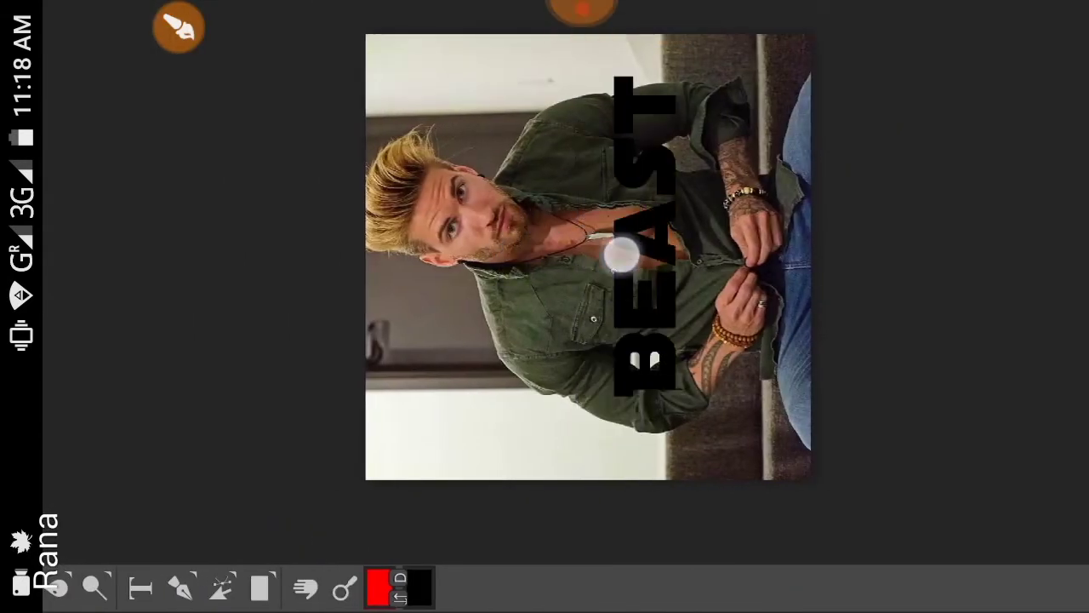
pyautogui.moveTo(617, 244); pyautogui.dragTo(554, 326)
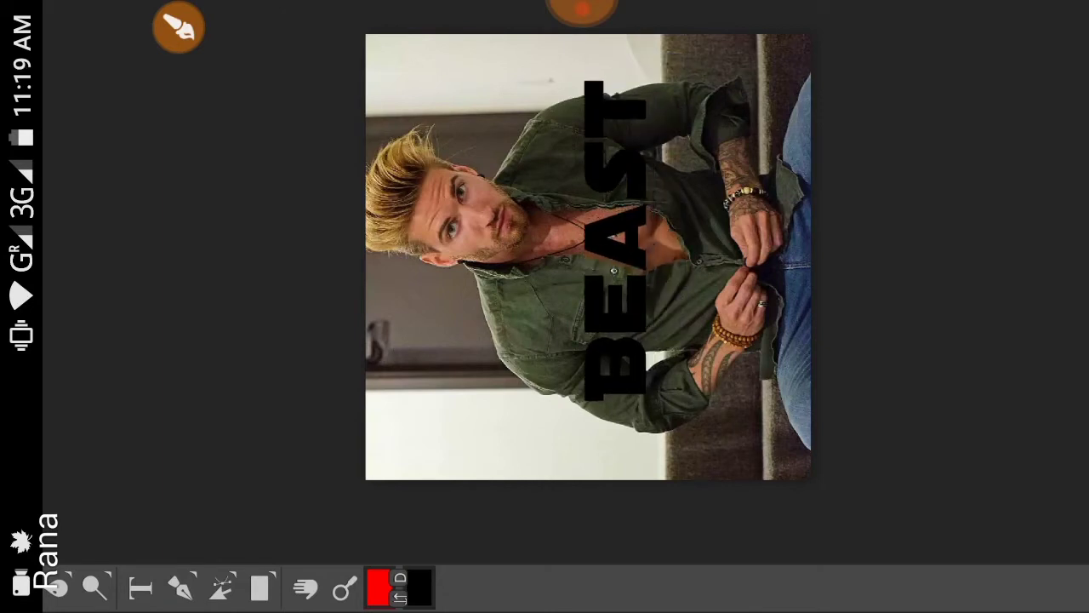
pyautogui.moveTo(612, 239)
pyautogui.mouseDown()
pyautogui.moveTo(612, 253)
pyautogui.moveTo(611, 227)
pyautogui.moveTo(612, 249)
pyautogui.mouseUp()
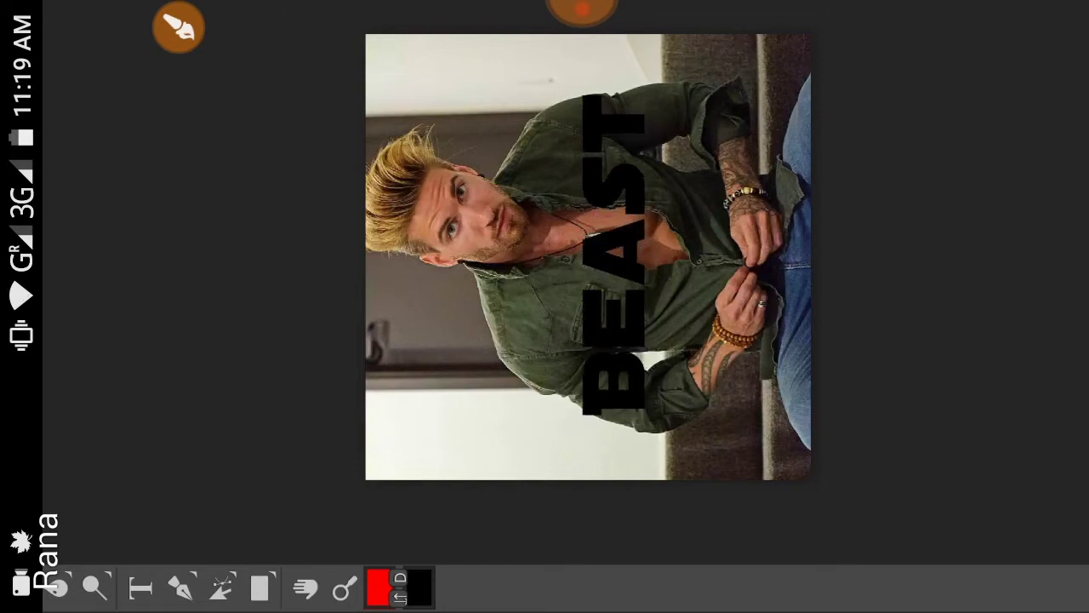
pyautogui.press('Escape')
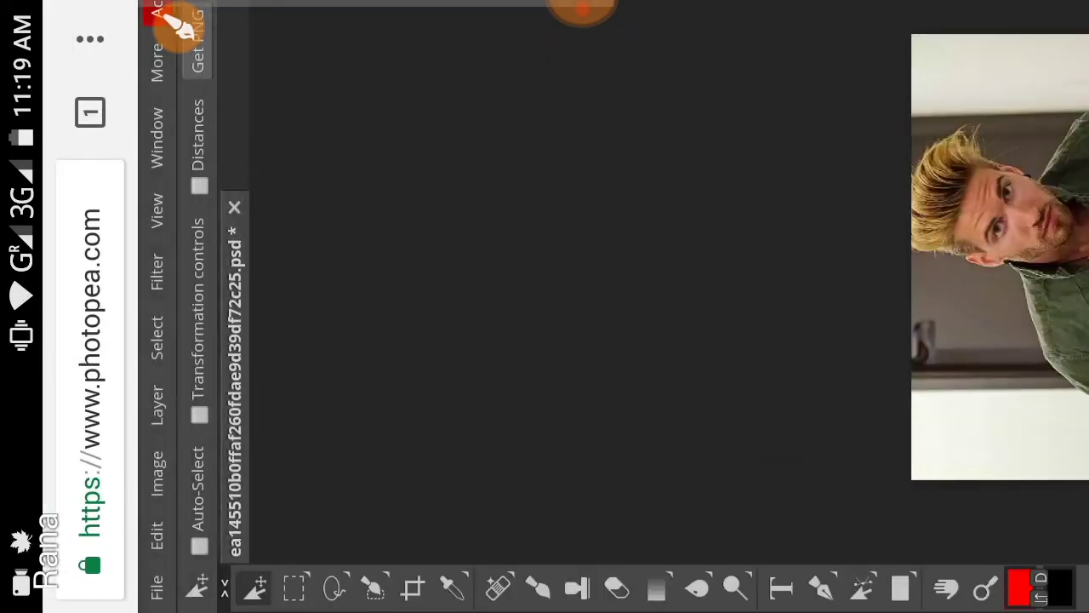
# Step: Browse the Layer menu's Layer Style submenu for the BEAST text layer
pyautogui.click(156, 404)
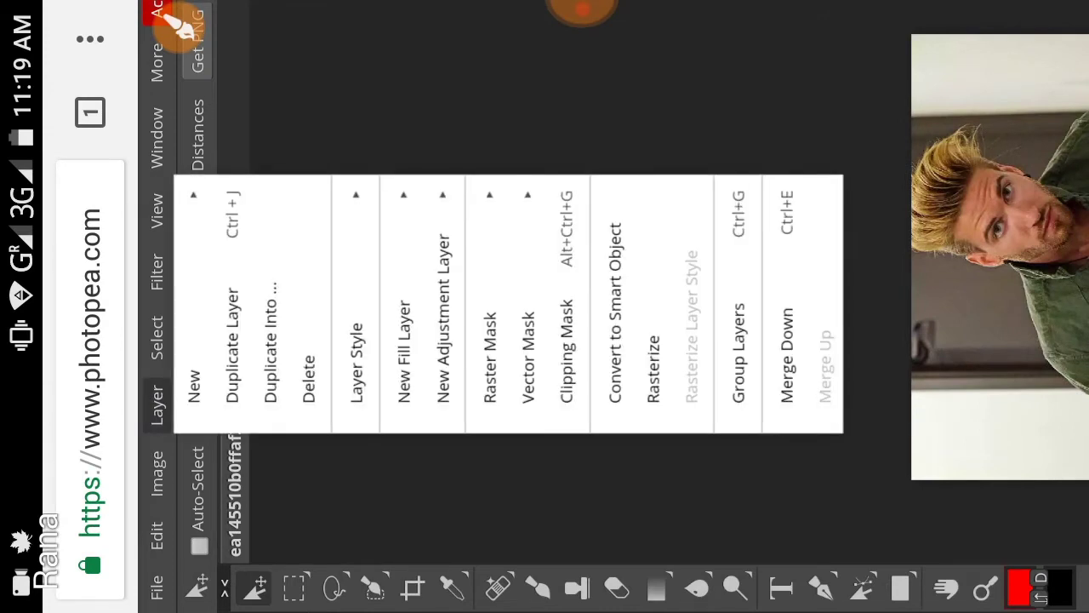
pyautogui.moveTo(340, 422); pyautogui.dragTo(328, 330)
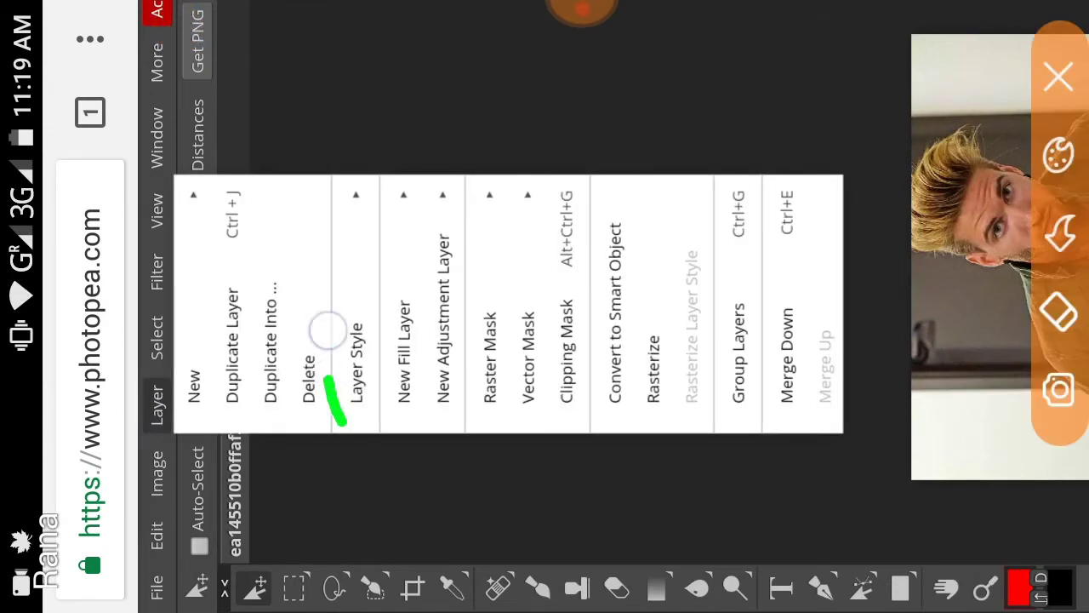
pyautogui.click(1058, 77)
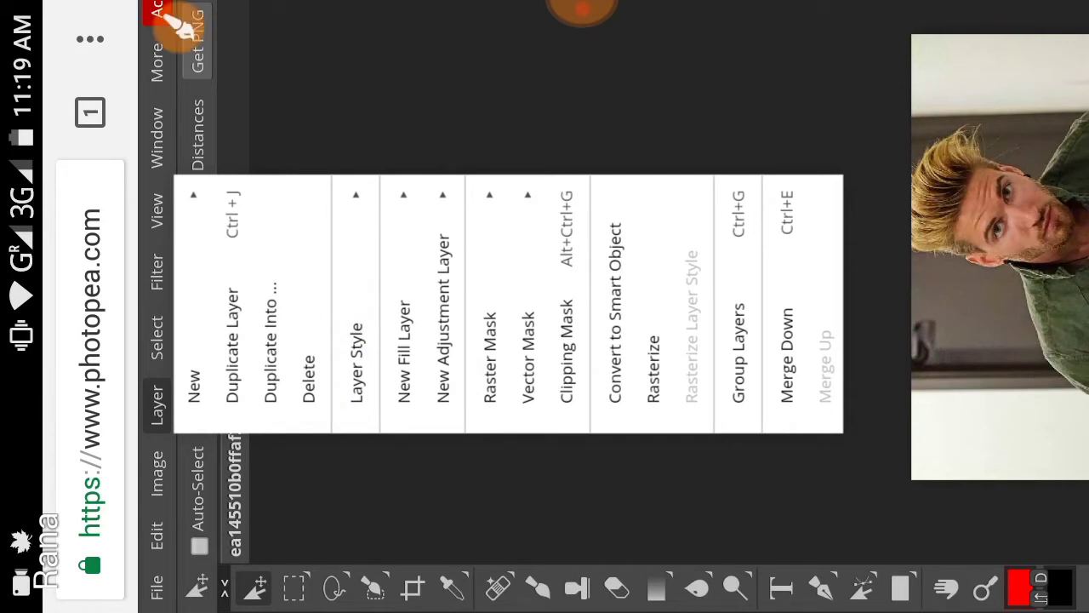
pyautogui.click(352, 340)
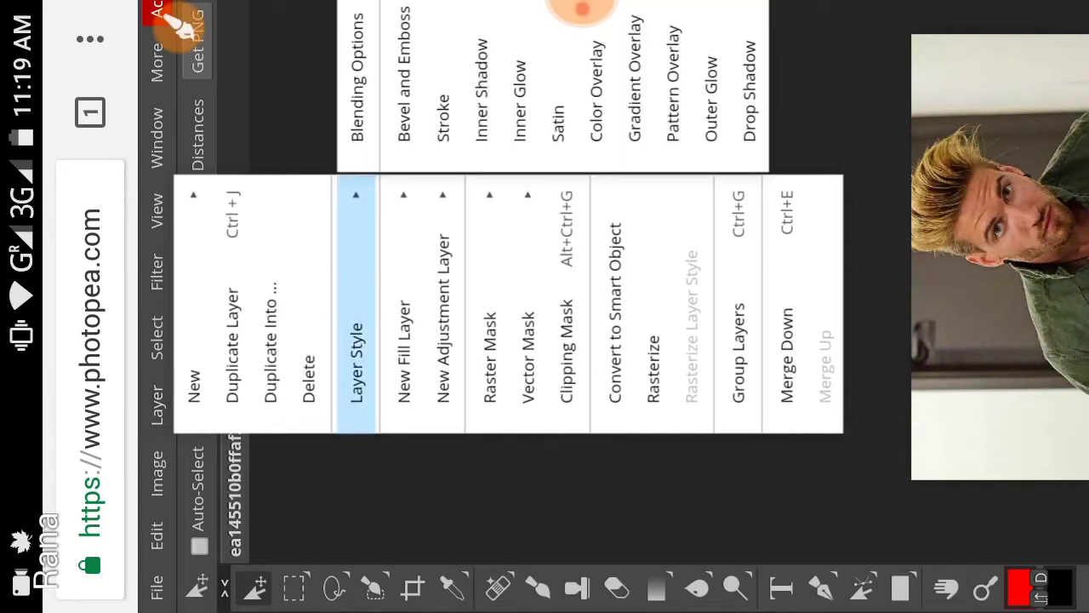
pyautogui.click(174, 24)
pyautogui.moveTo(332, 102); pyautogui.dragTo(362, 136)
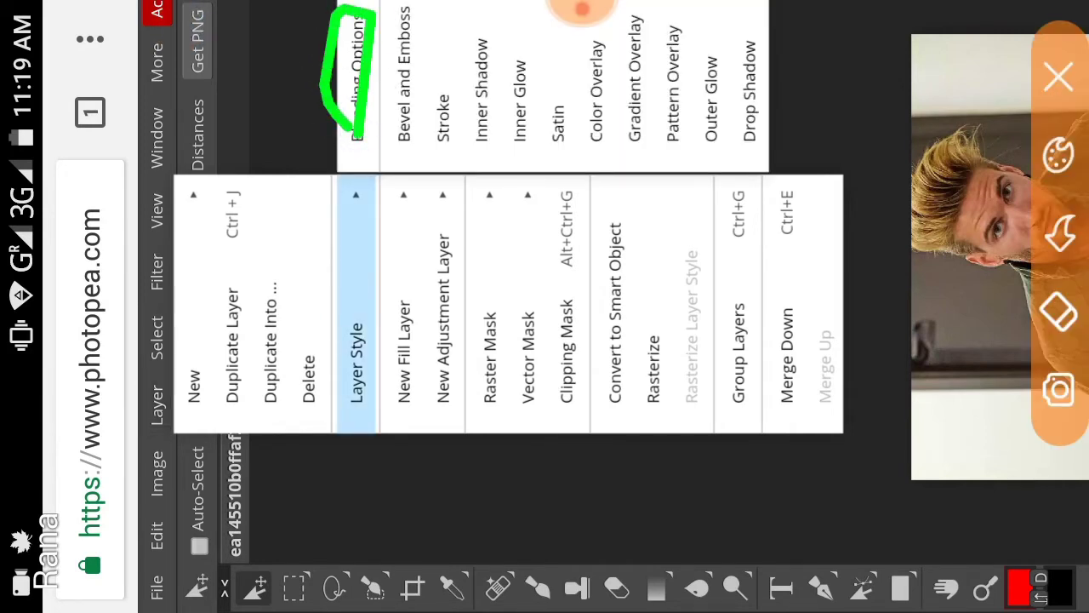
pyautogui.click(1058, 76)
pyautogui.click(174, 24)
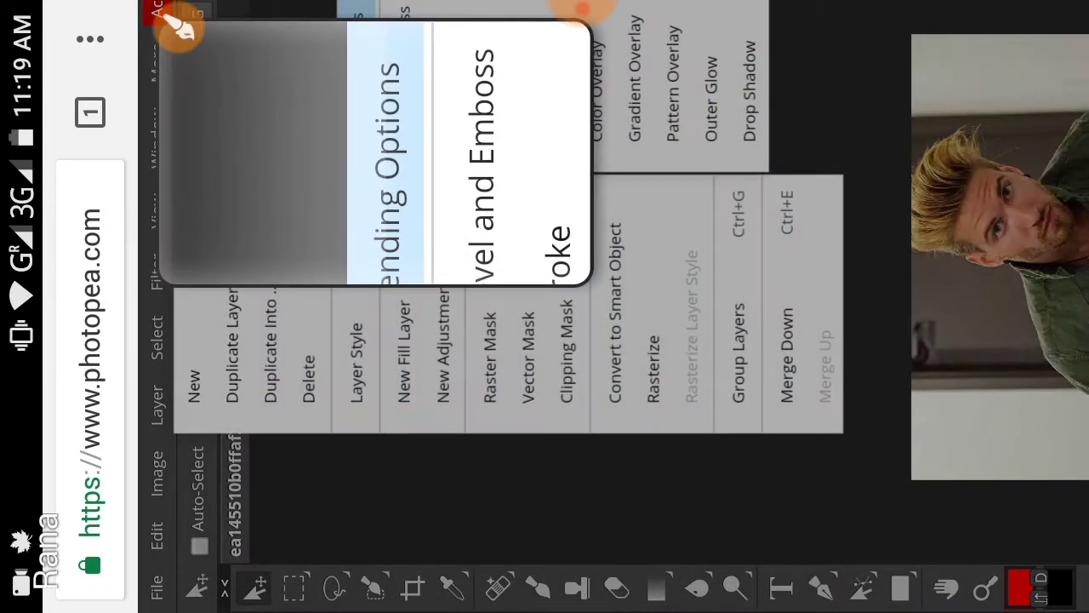
pyautogui.click(178, 26)
# Step: Open the Layer Style Blending Options for the BEAST text
pyautogui.click(356, 85)
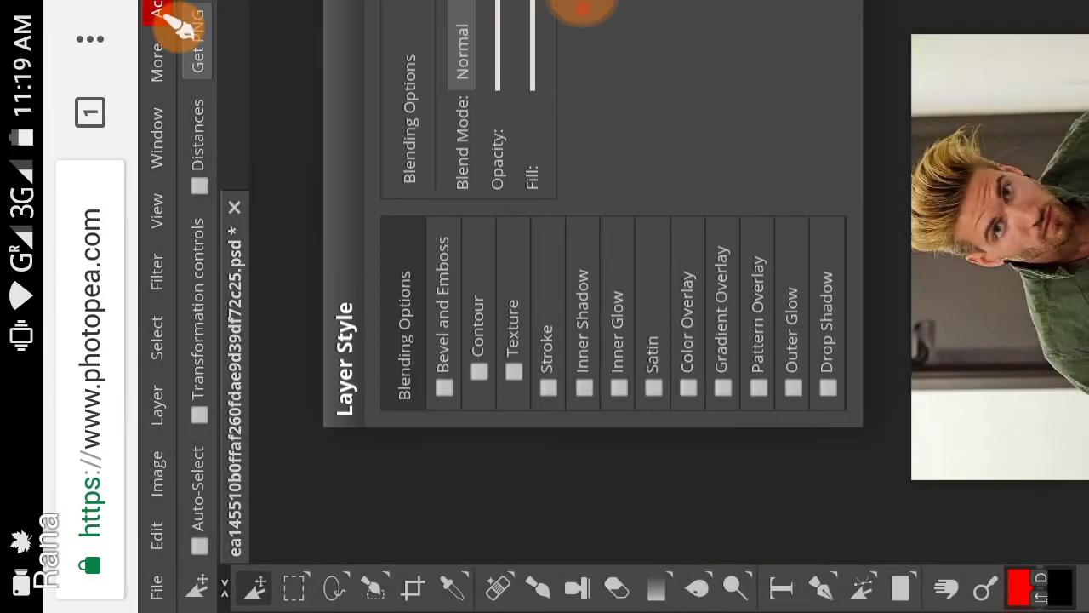
pyautogui.scroll(-3, 464, 193)
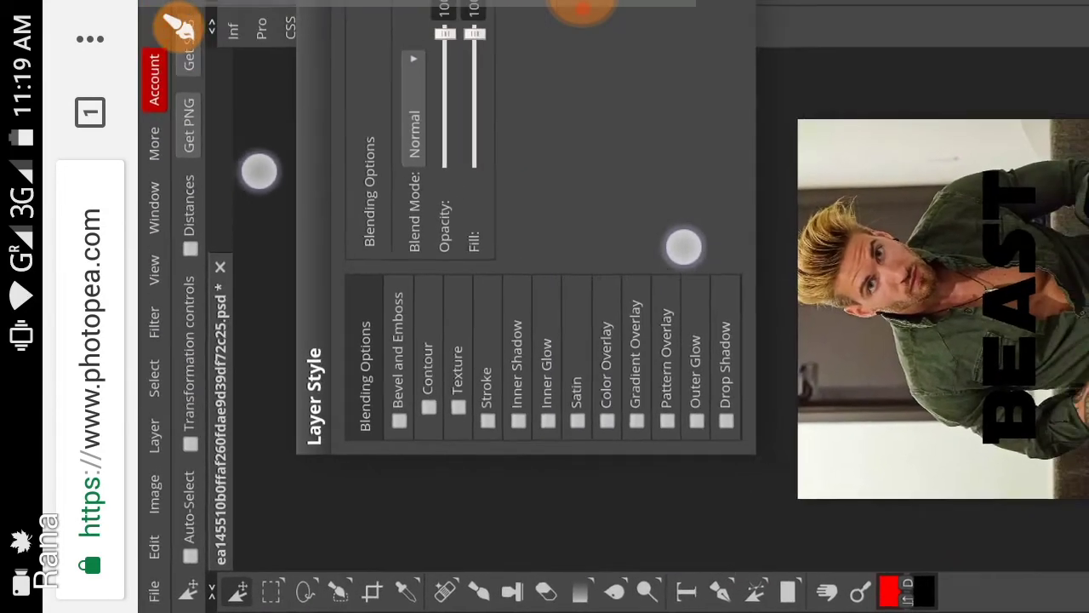
pyautogui.scroll(3, 484, 355)
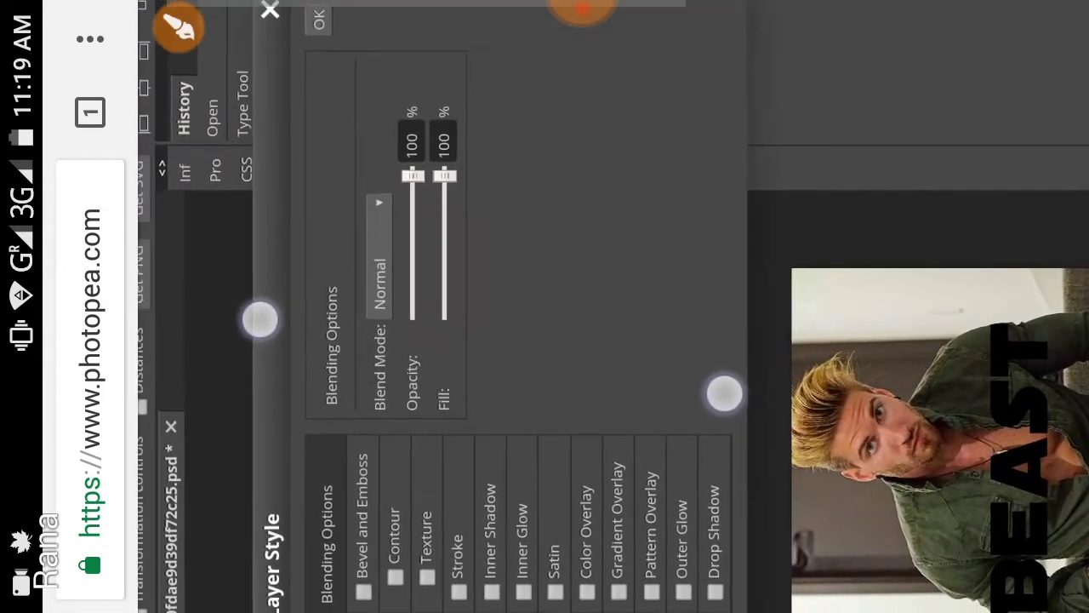
pyautogui.click(179, 25)
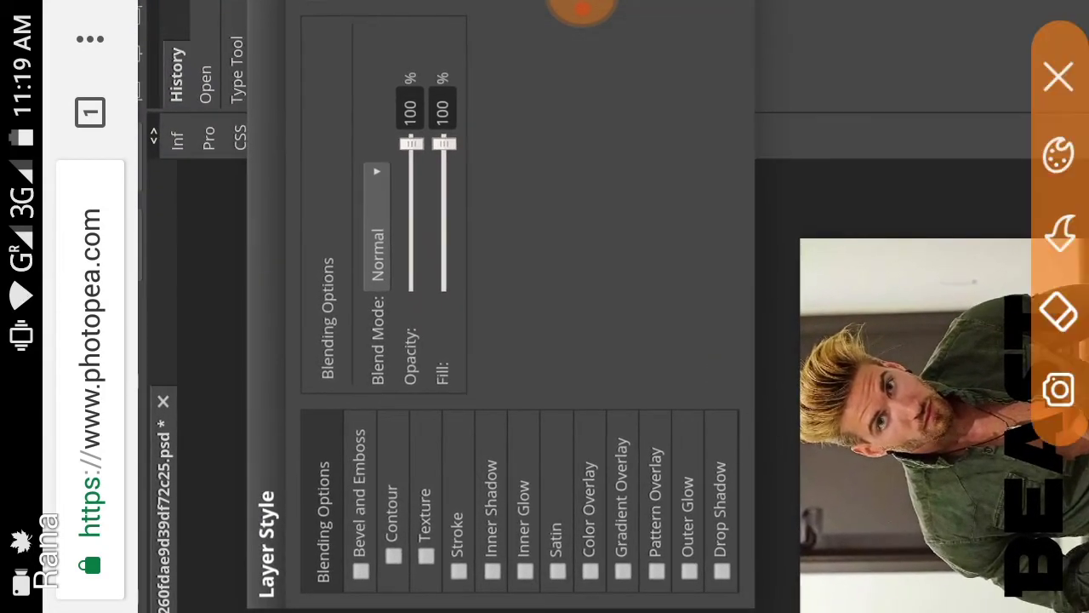
pyautogui.moveTo(438, 194)
pyautogui.mouseDown()
pyautogui.moveTo(485, 102)
pyautogui.moveTo(441, 181)
pyautogui.moveTo(467, 195)
pyautogui.moveTo(443, 281)
pyautogui.mouseUp()
pyautogui.click(1049, 74)
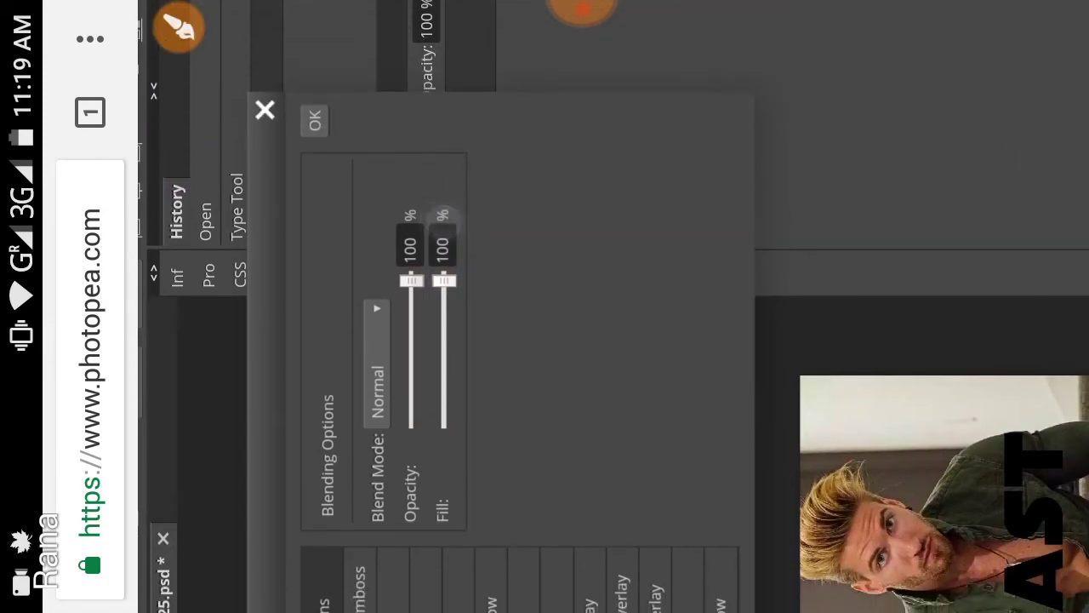
# Step: Set the text's Fill to 0% and enable a red 3 px outside Stroke
pyautogui.click(474, 236)
pyautogui.press('BackSpace')
pyautogui.press('BackSpace')
pyautogui.press('BackSpace')
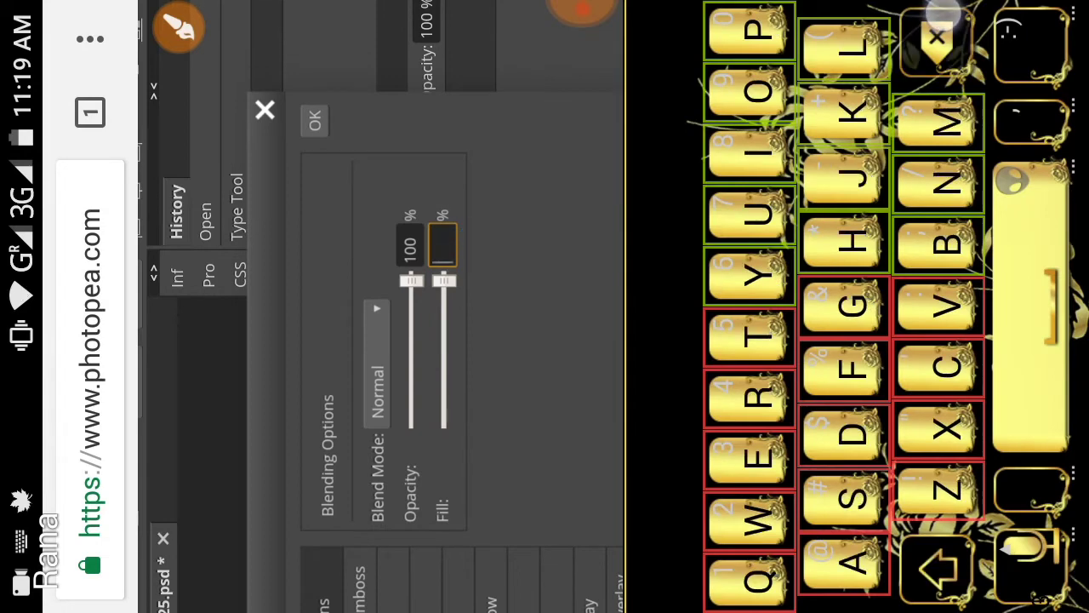
pyautogui.write('0')
pyautogui.moveTo(543, 291); pyautogui.dragTo(527, 221)
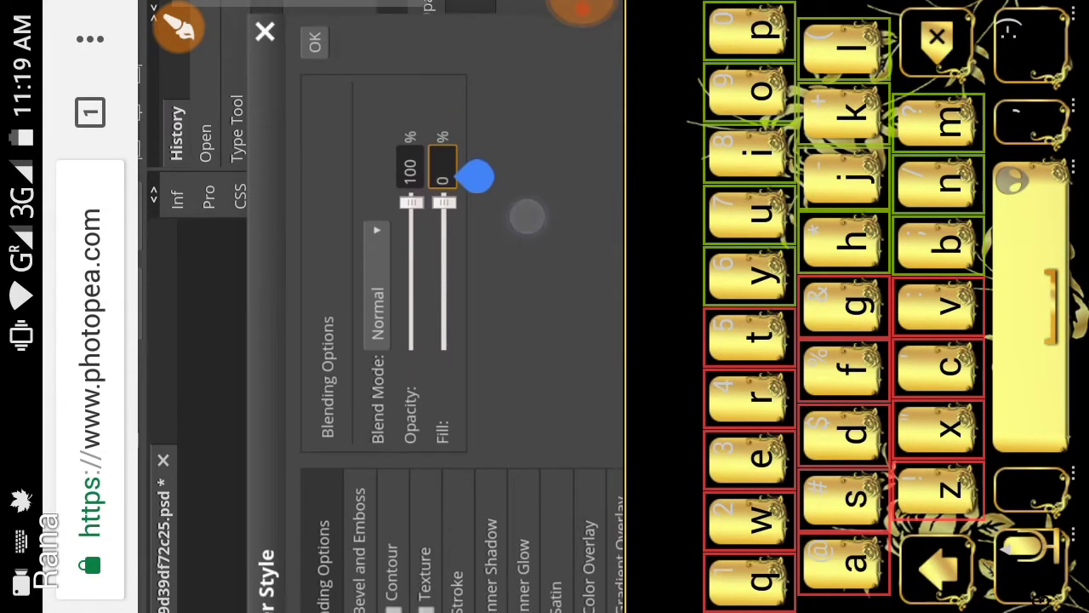
pyautogui.moveTo(525, 346); pyautogui.dragTo(530, 266)
pyautogui.click(457, 491)
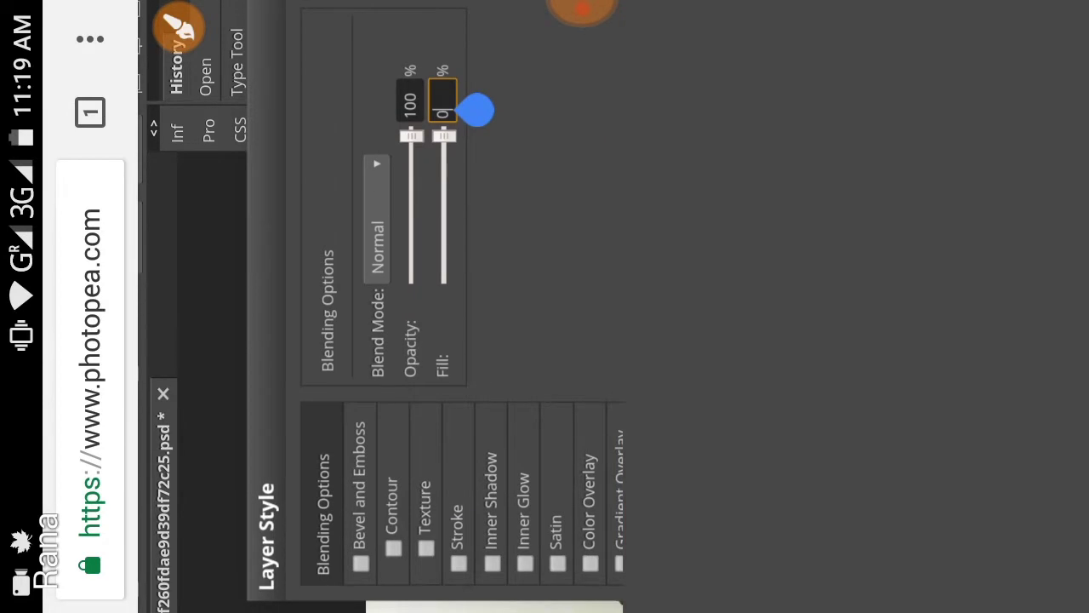
pyautogui.click(458, 519)
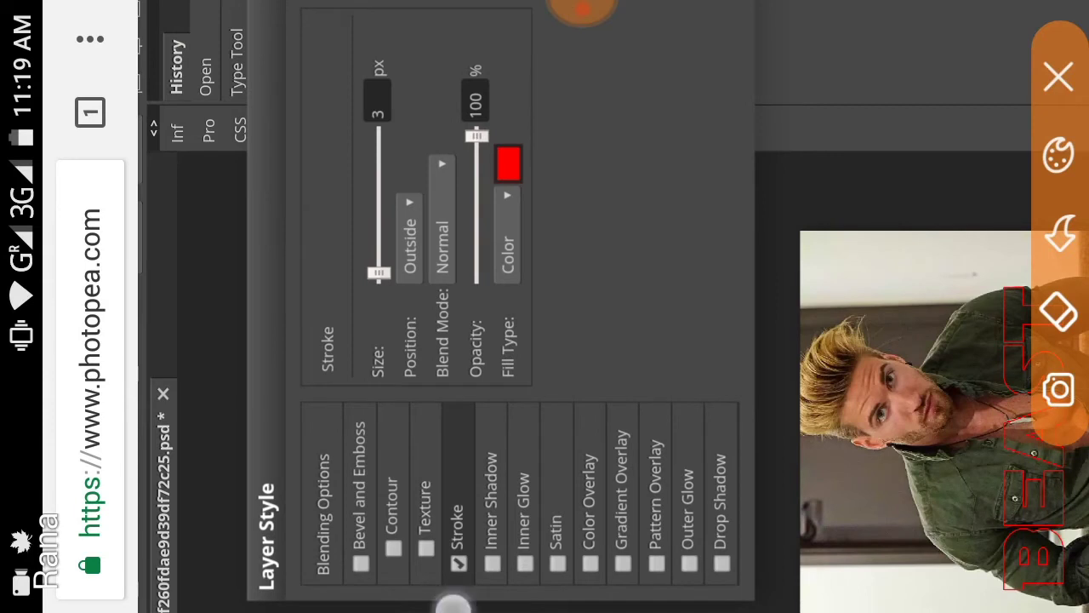
# Step: Change the BEAST stroke colour to black
pyautogui.moveTo(451, 495); pyautogui.dragTo(463, 596)
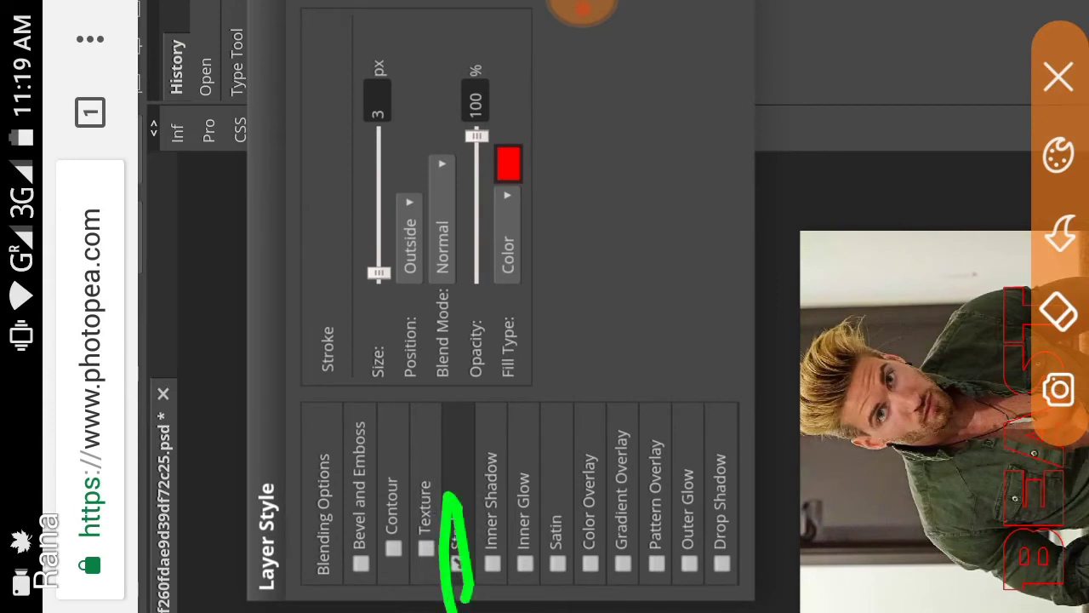
pyautogui.click(179, 29)
pyautogui.click(508, 163)
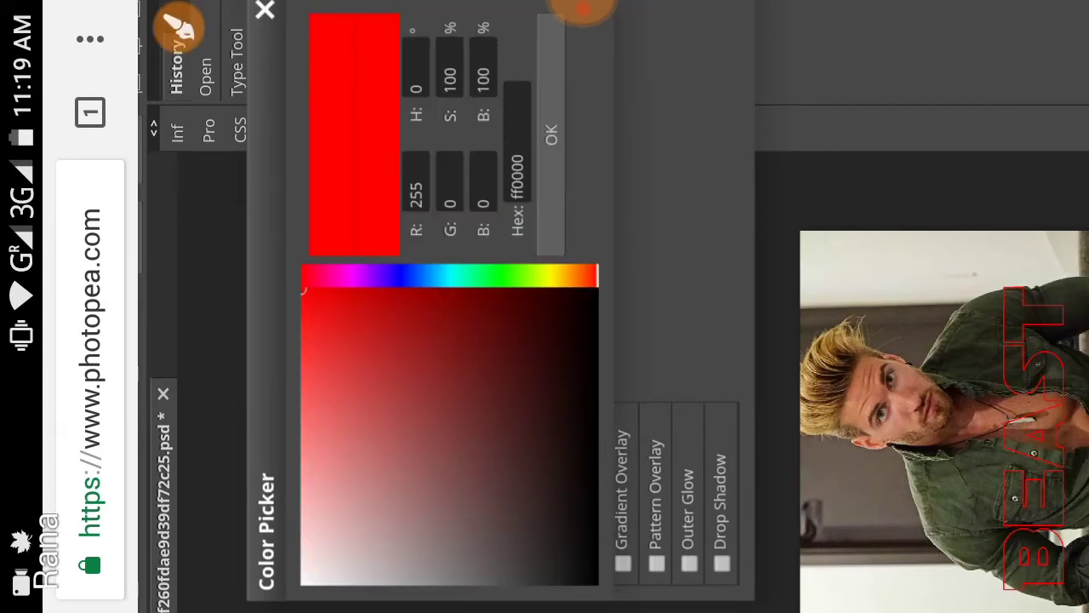
pyautogui.moveTo(480, 504); pyautogui.dragTo(596, 583)
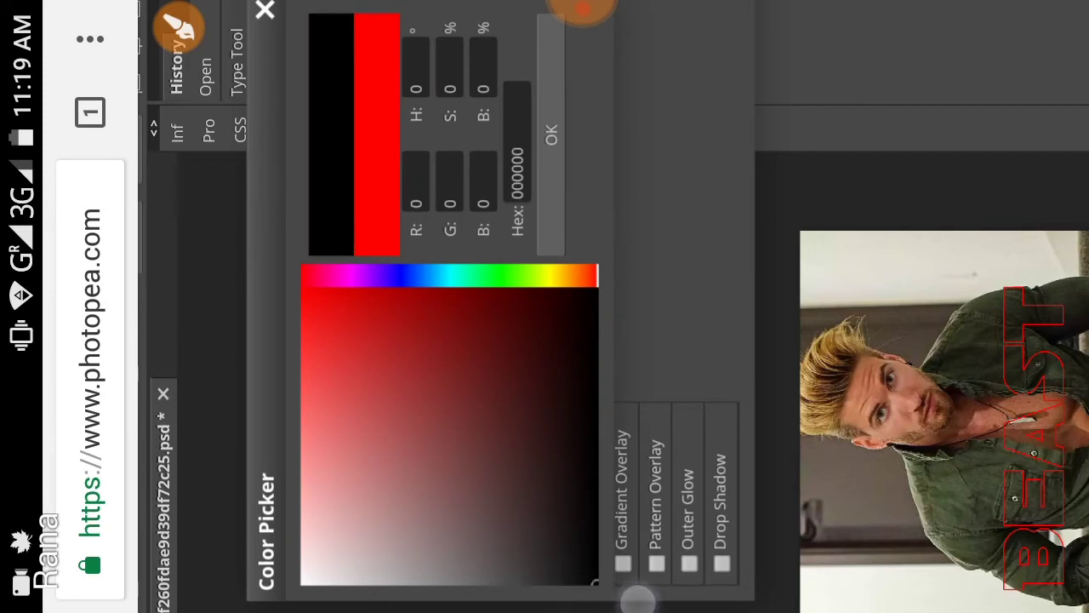
pyautogui.click(550, 111)
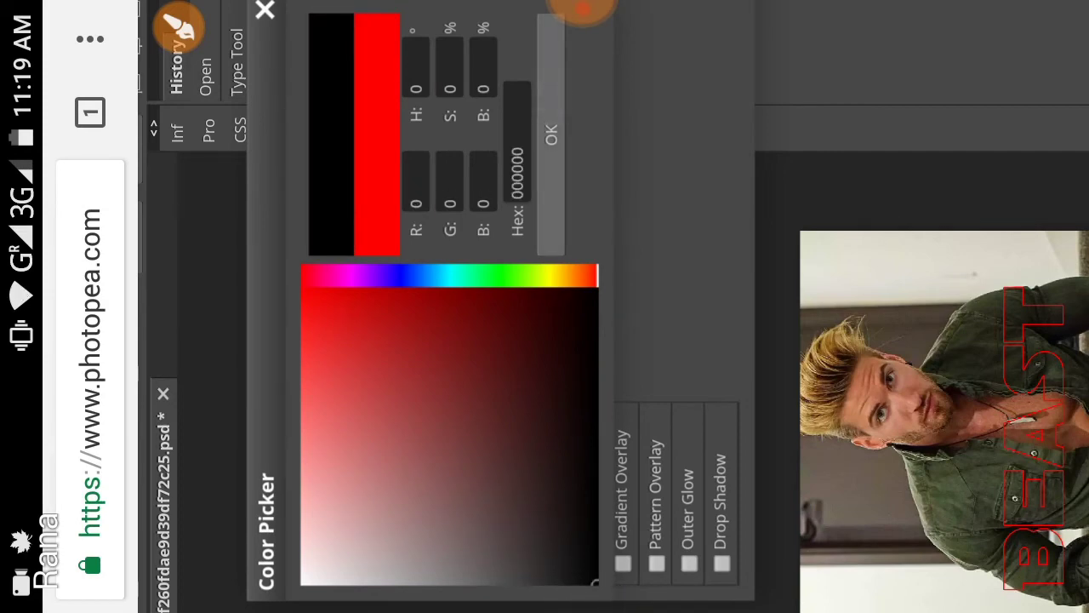
# Step: Set the stroke size to 1 px and enable Inner Glow (Screen, 75%, 5 px)
pyautogui.click(381, 100)
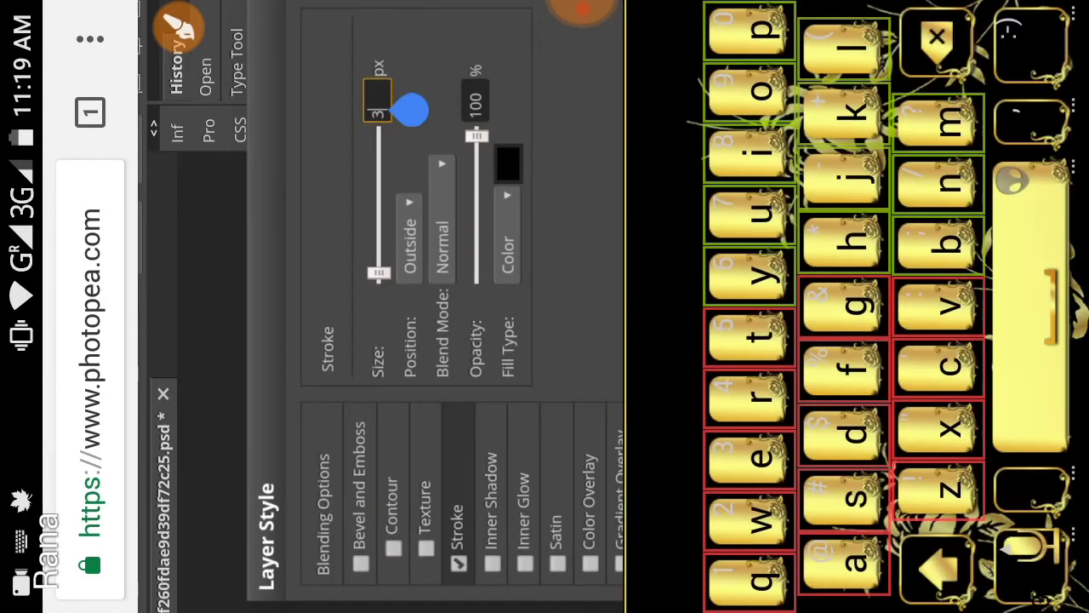
pyautogui.click(1029, 572)
pyautogui.write('1')
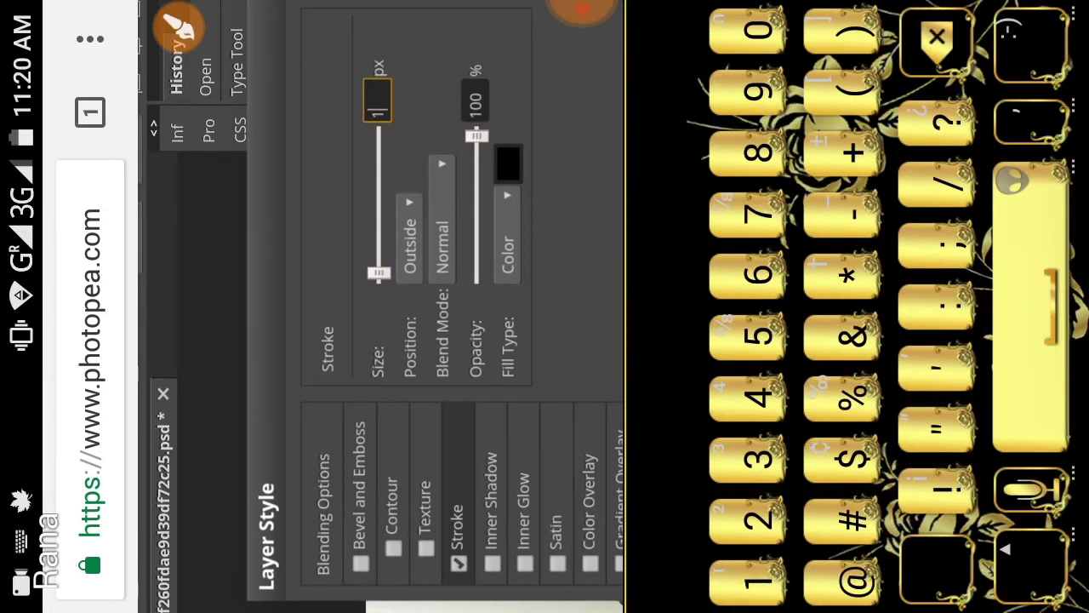
pyautogui.click(376, 101)
pyautogui.press('Return')
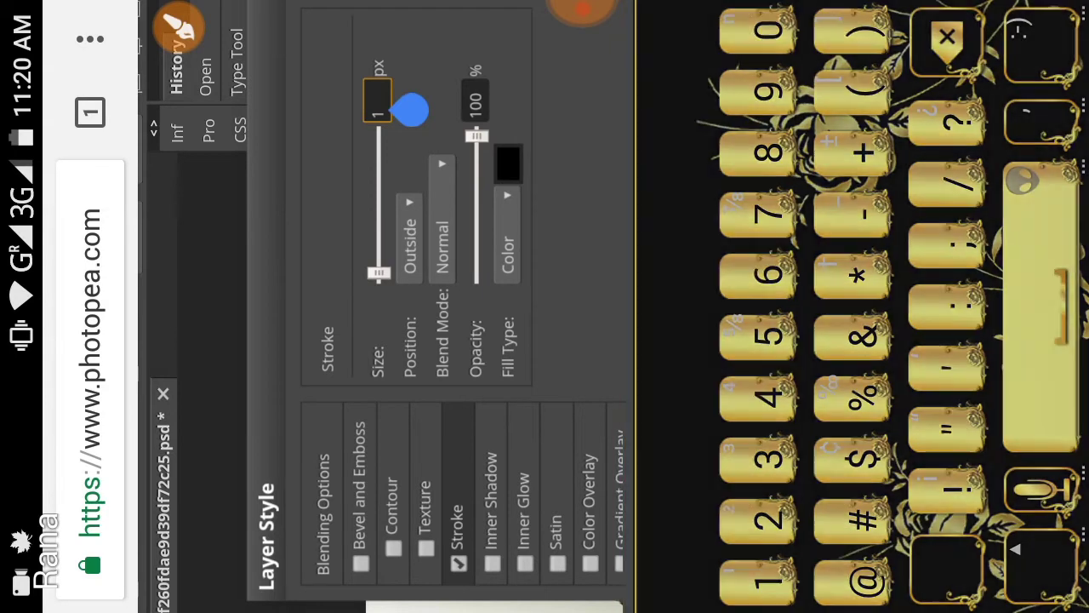
pyautogui.click(525, 562)
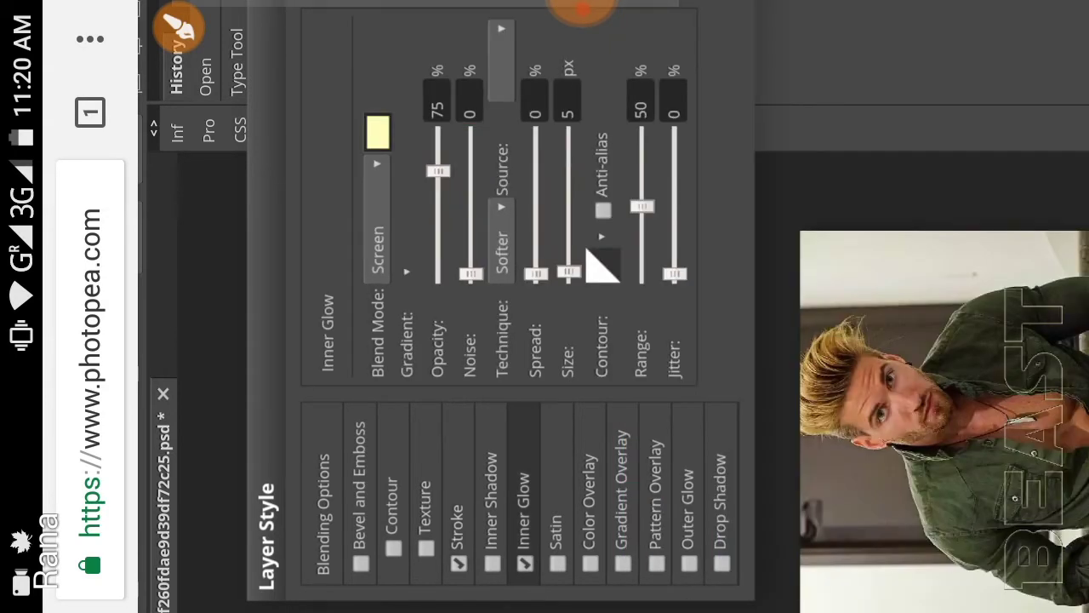
# Step: Pick white (ffffff) as the Inner Glow colour in the Color Picker
pyautogui.click(377, 127)
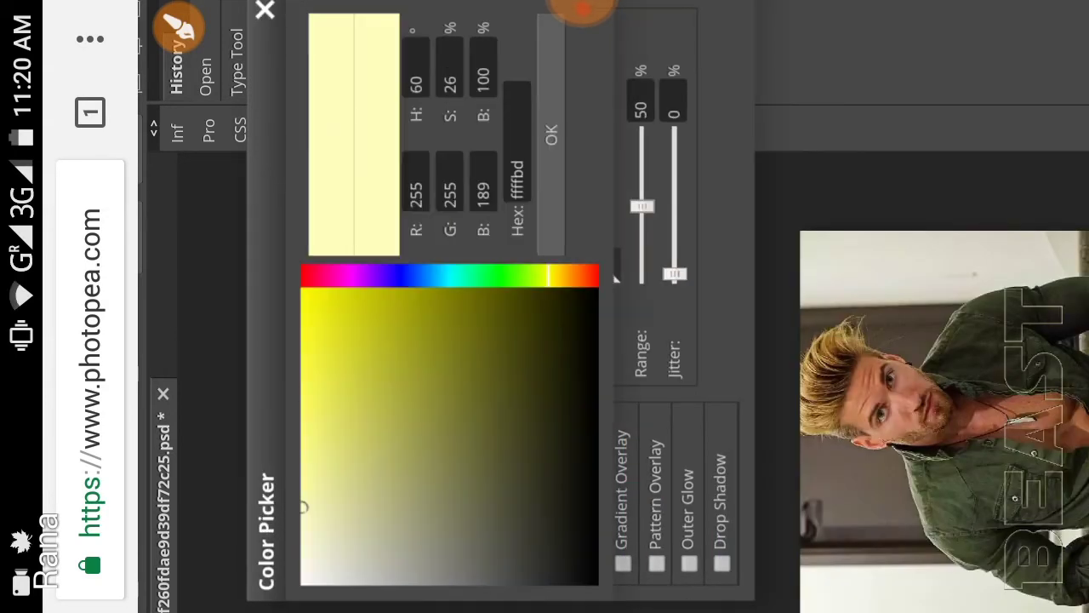
pyautogui.moveTo(430, 491); pyautogui.dragTo(247, 603)
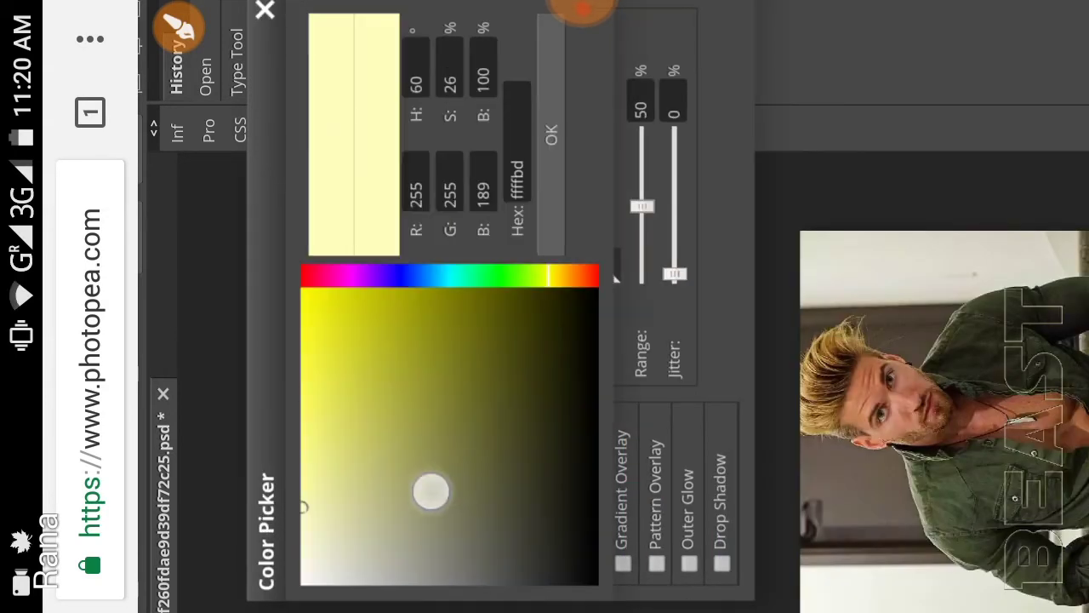
pyautogui.click(551, 134)
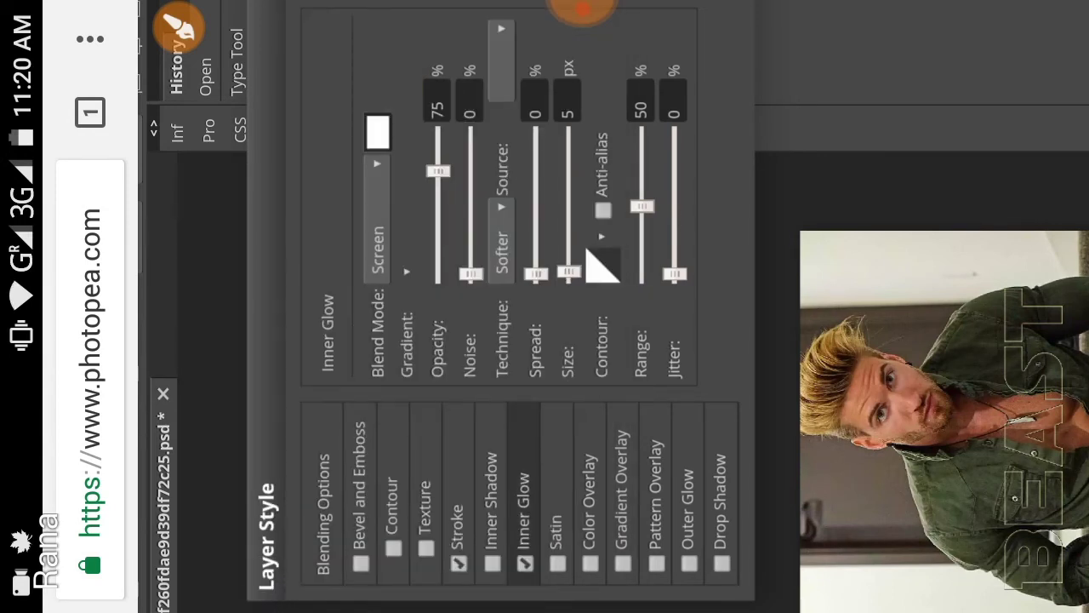
# Step: Add a gradient overlay to the BEAST text with Overlay blend mode at 90% opacity
pyautogui.click(622, 508)
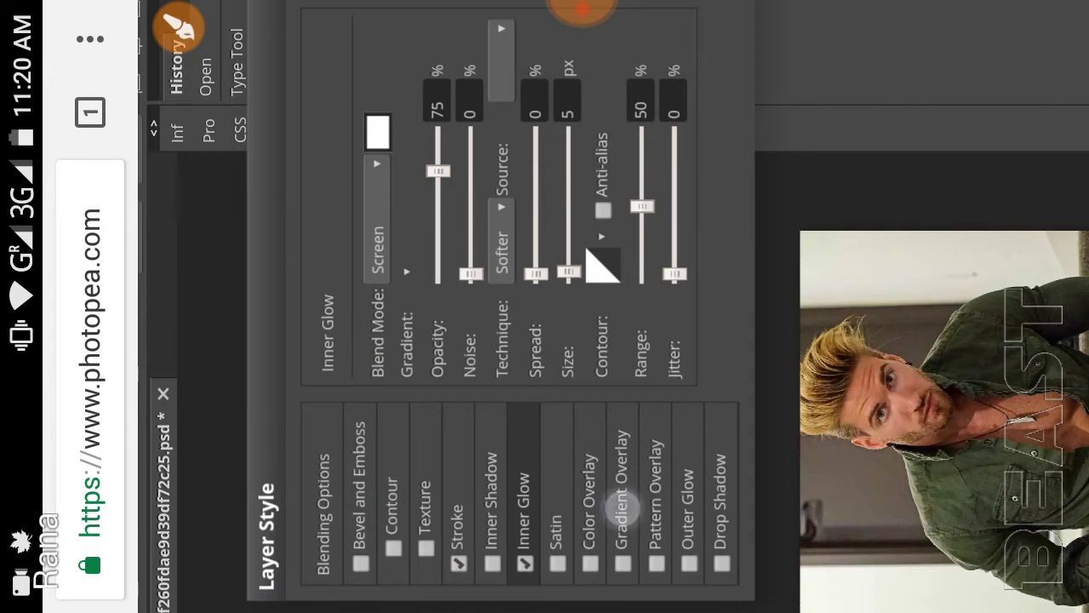
pyautogui.click(622, 502)
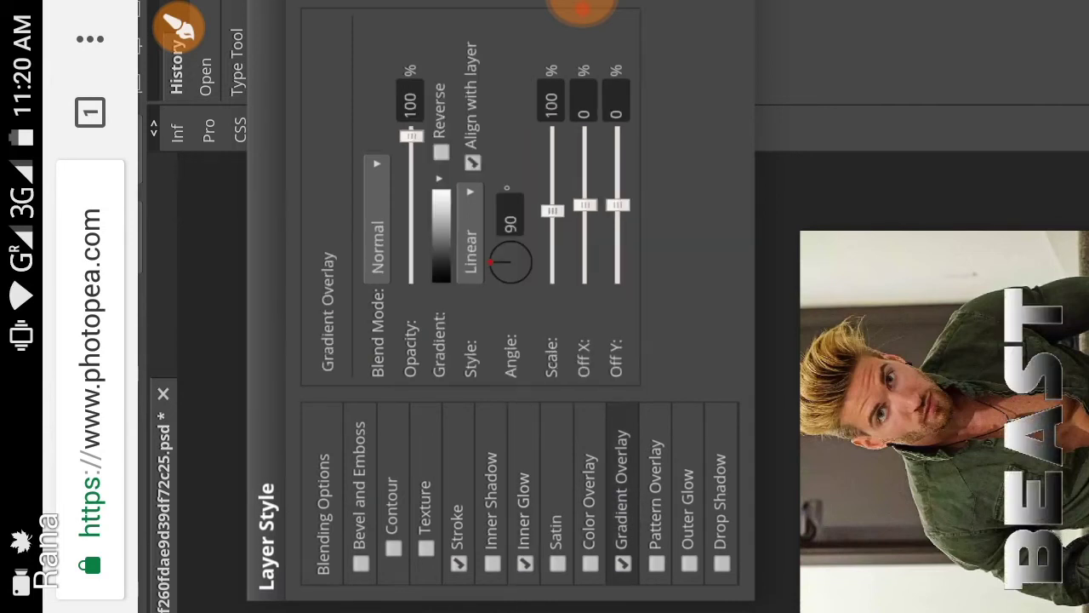
pyautogui.click(377, 193)
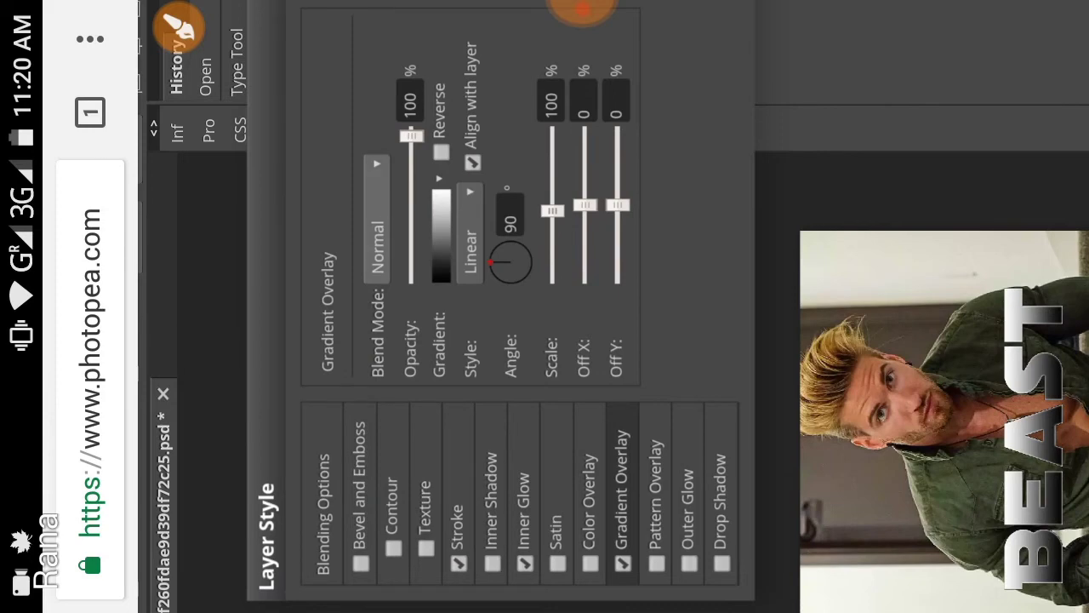
pyautogui.moveTo(931, 208); pyautogui.dragTo(651, 181)
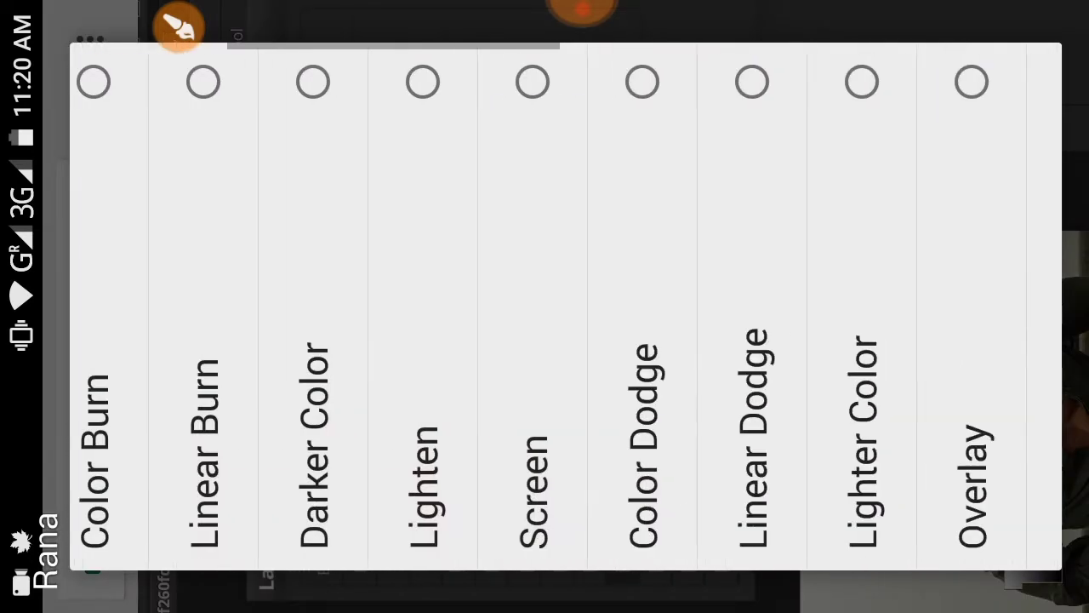
pyautogui.moveTo(912, 203); pyautogui.dragTo(790, 185)
pyautogui.click(847, 211)
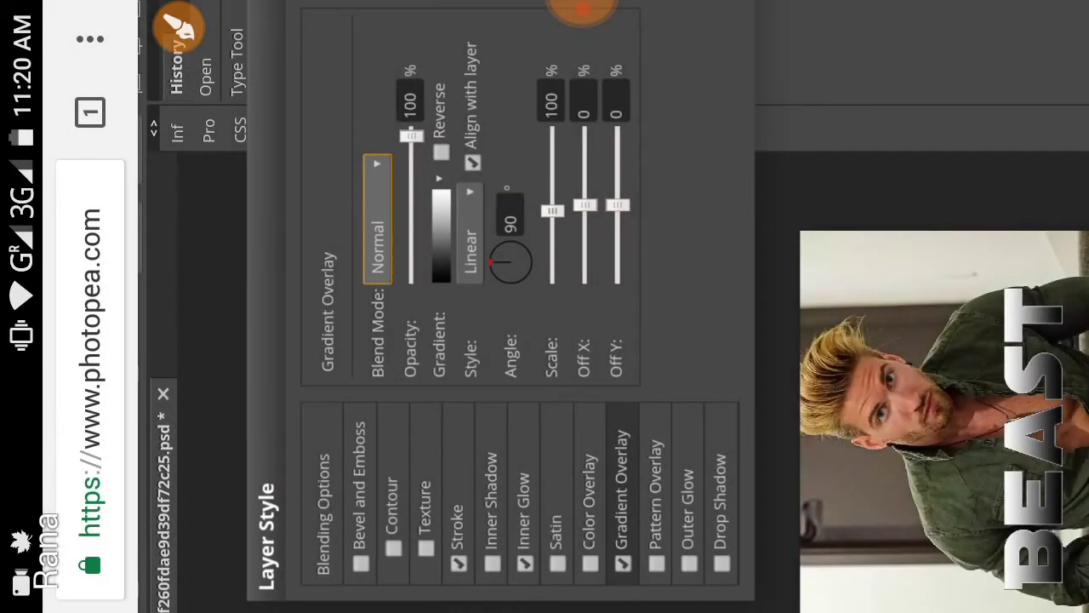
pyautogui.click(410, 100)
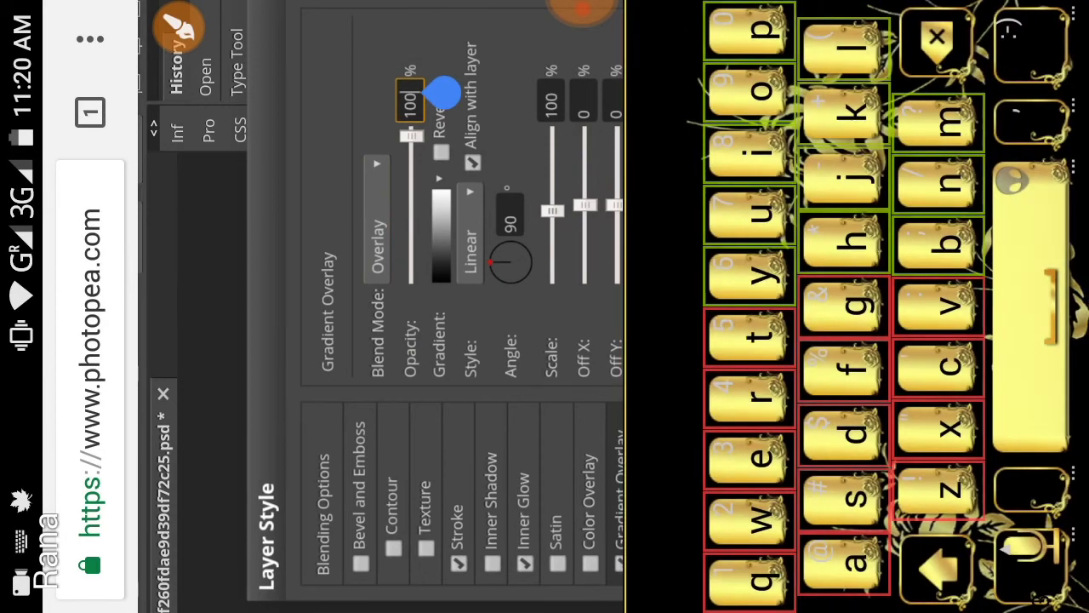
pyautogui.press('BackSpace')
pyautogui.press('BackSpace')
pyautogui.press('BackSpace')
pyautogui.click(936, 566)
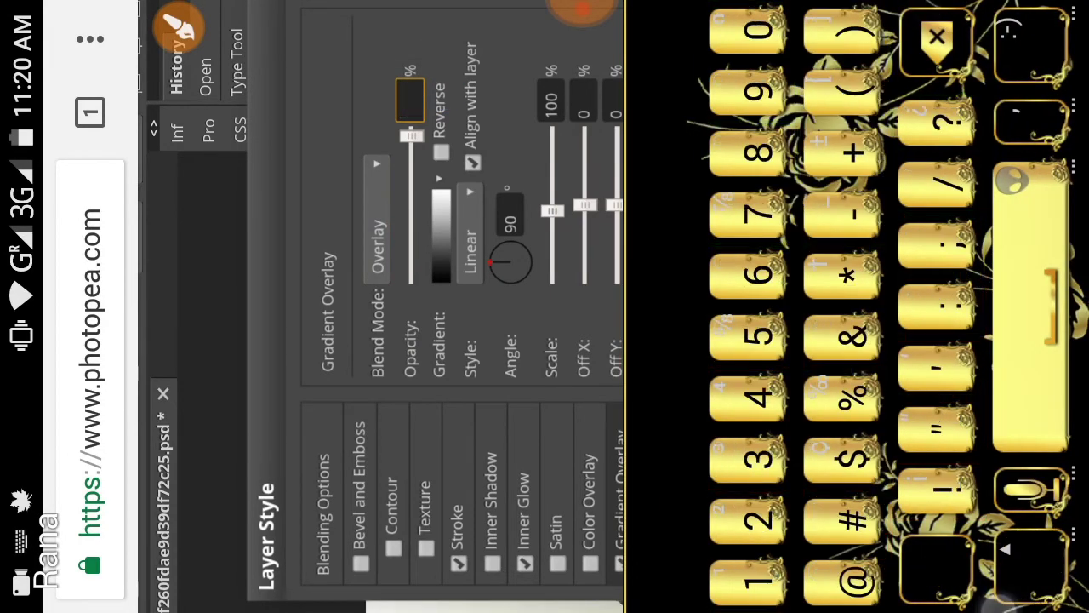
pyautogui.write('90')
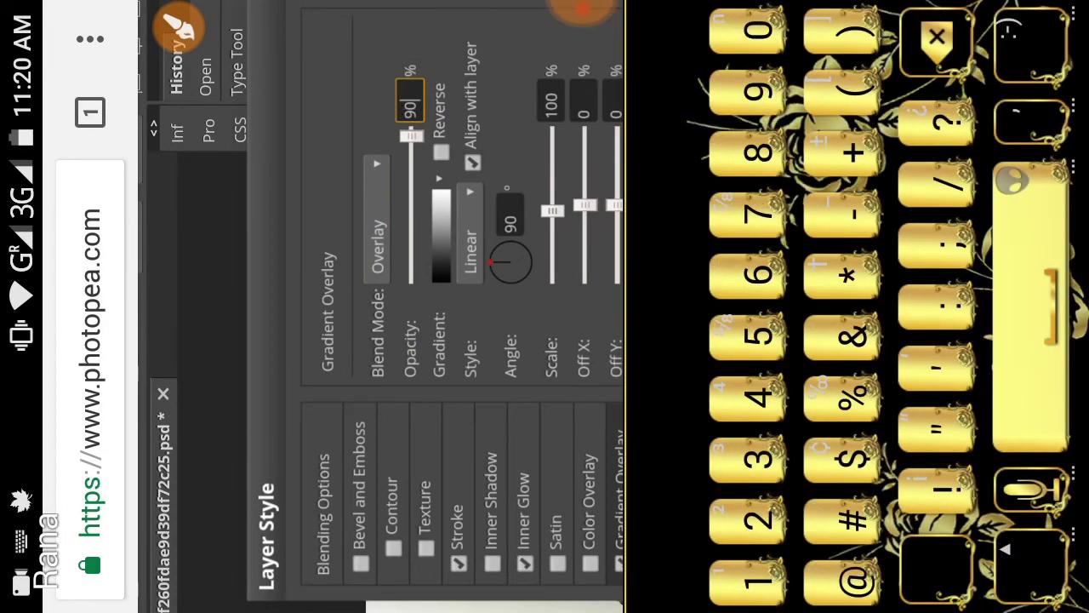
pyautogui.click(443, 100)
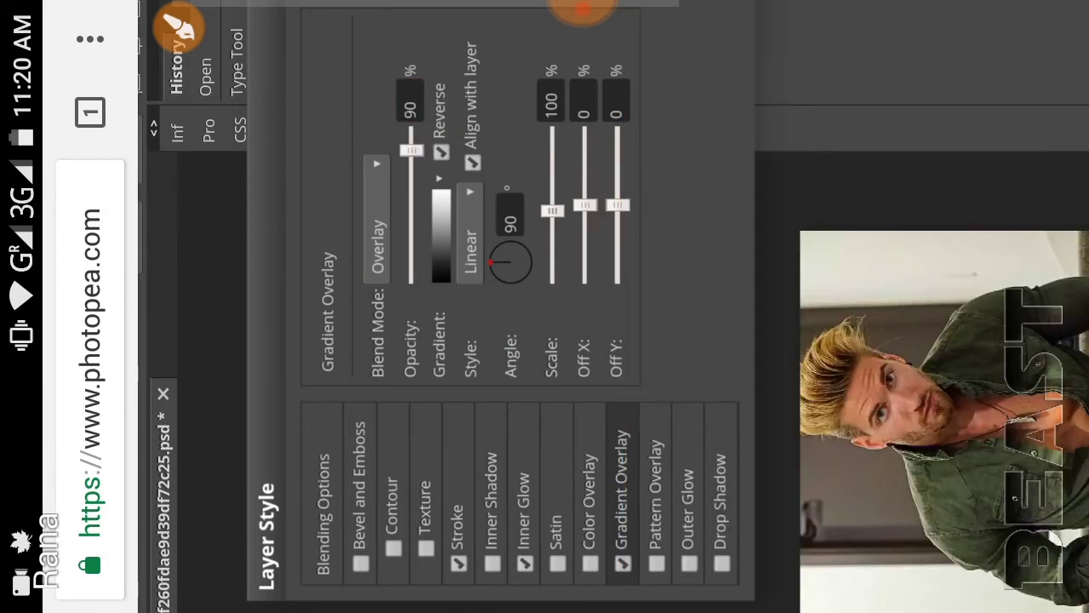
# Step: Change the gradient overlay style to Reflected and enable Drop Shadow
pyautogui.click(473, 210)
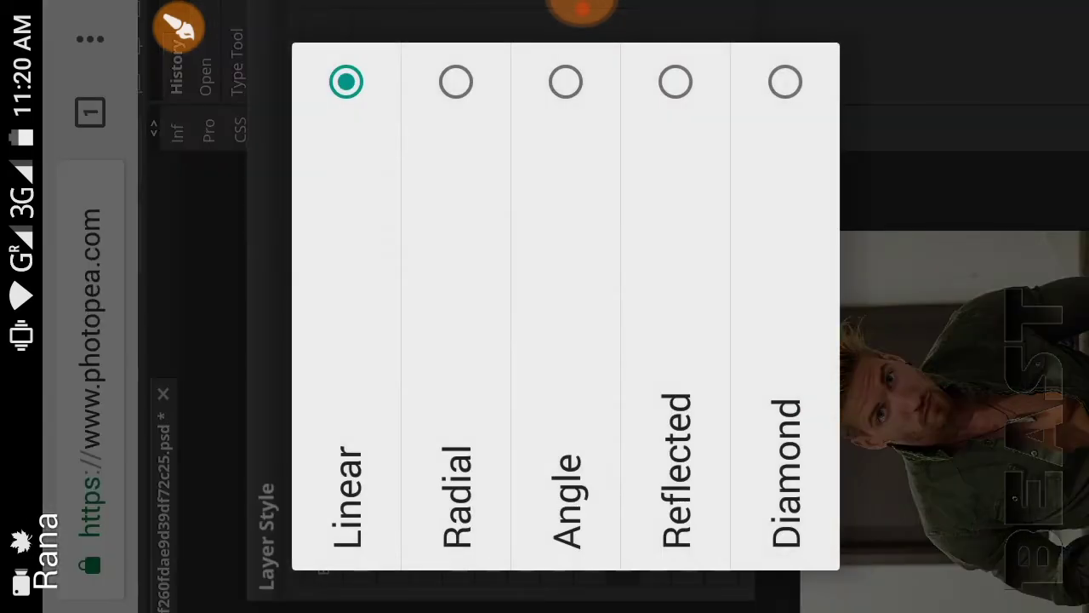
pyautogui.click(675, 78)
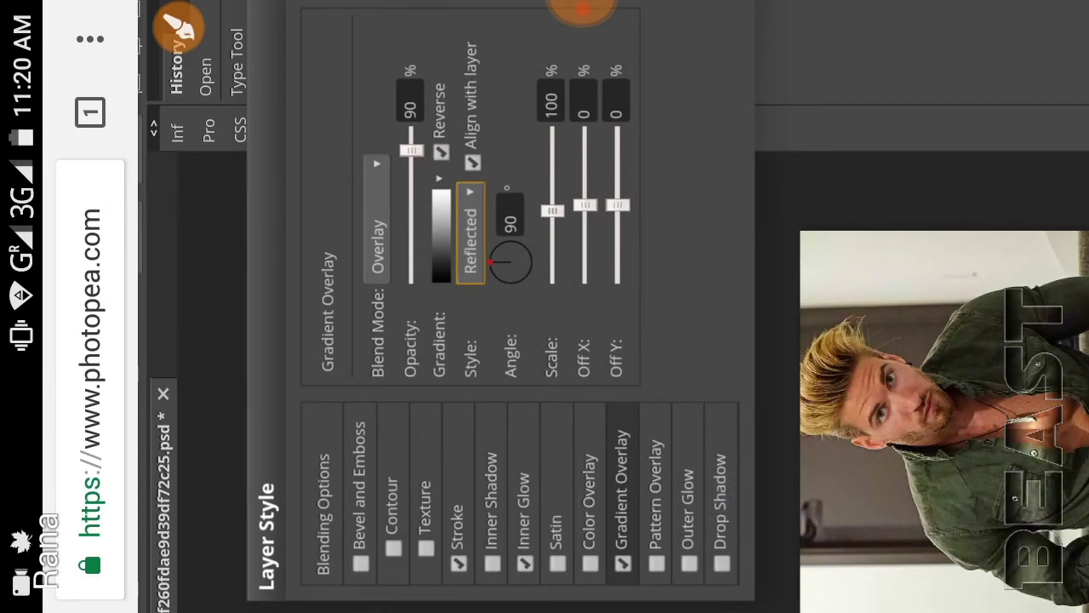
pyautogui.click(721, 506)
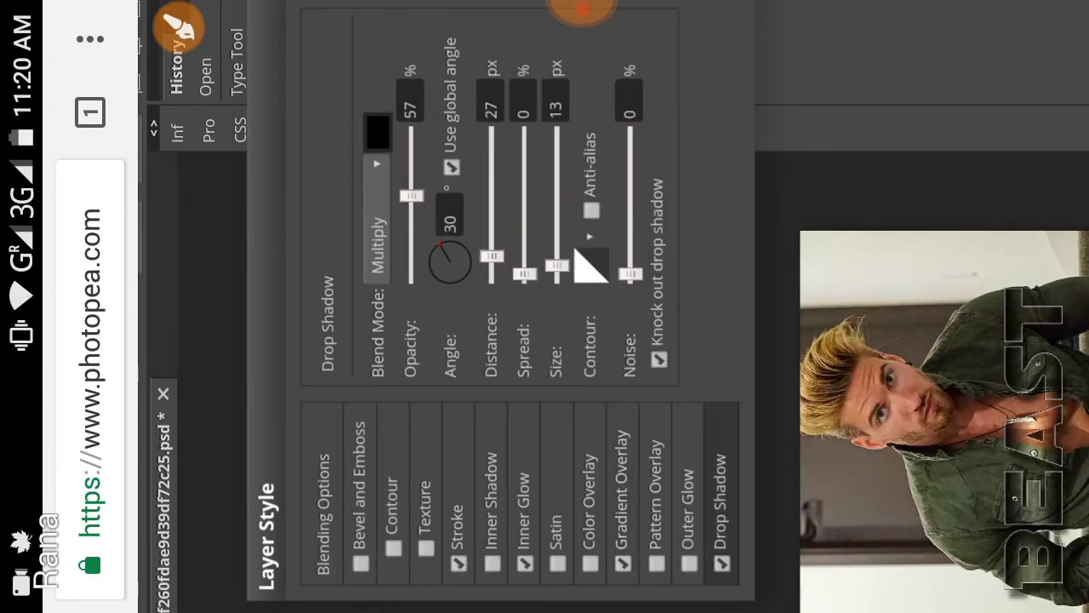
# Step: Keep the drop shadow on Multiply with 100% opacity and a 135° angle
pyautogui.click(384, 180)
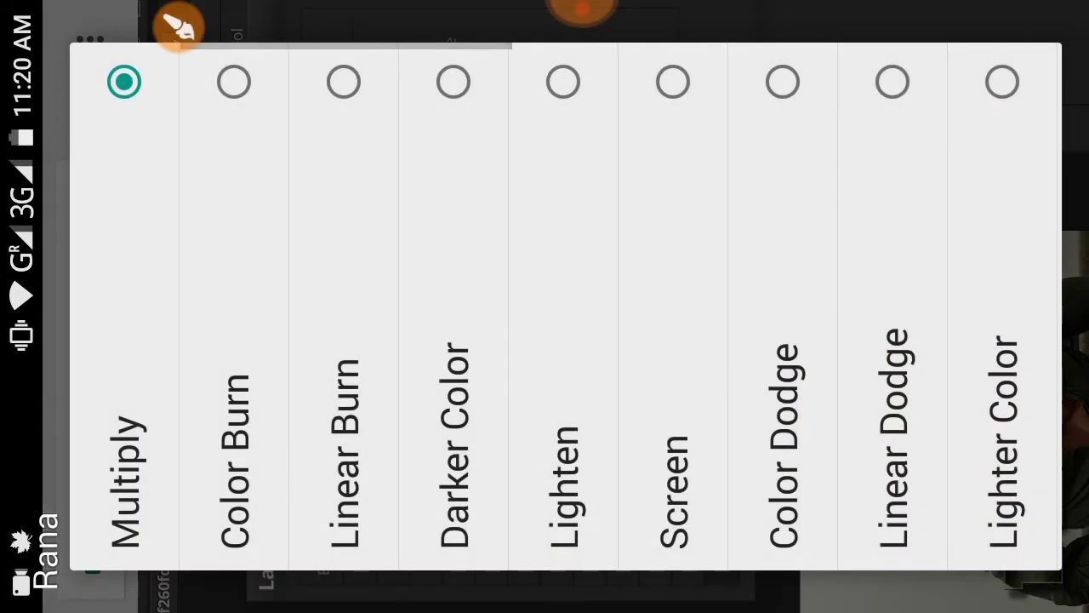
pyautogui.click(124, 340)
pyautogui.click(411, 98)
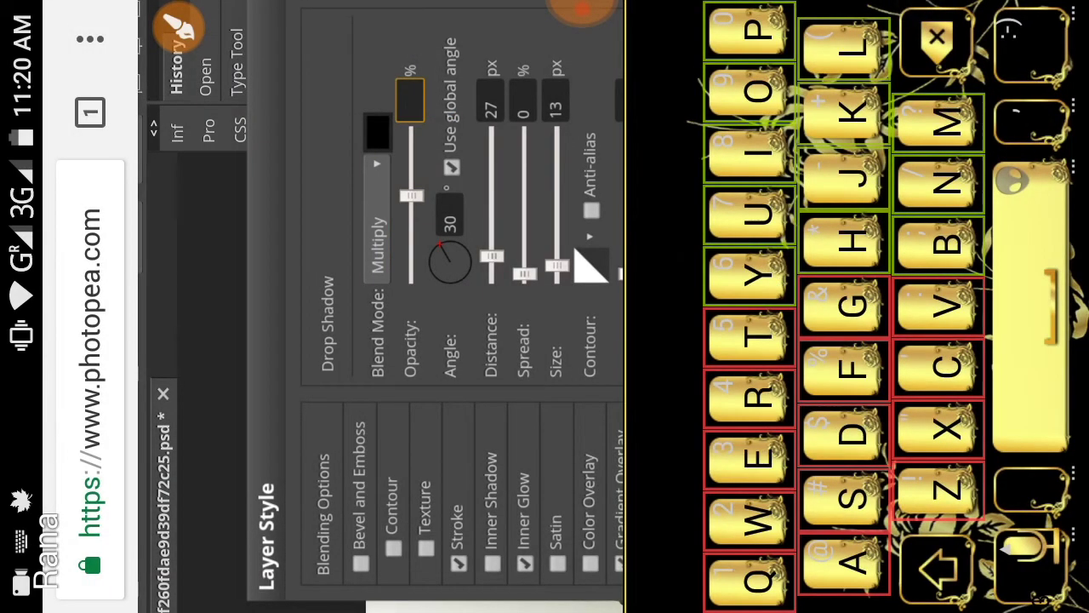
pyautogui.click(1032, 569)
pyautogui.write('100')
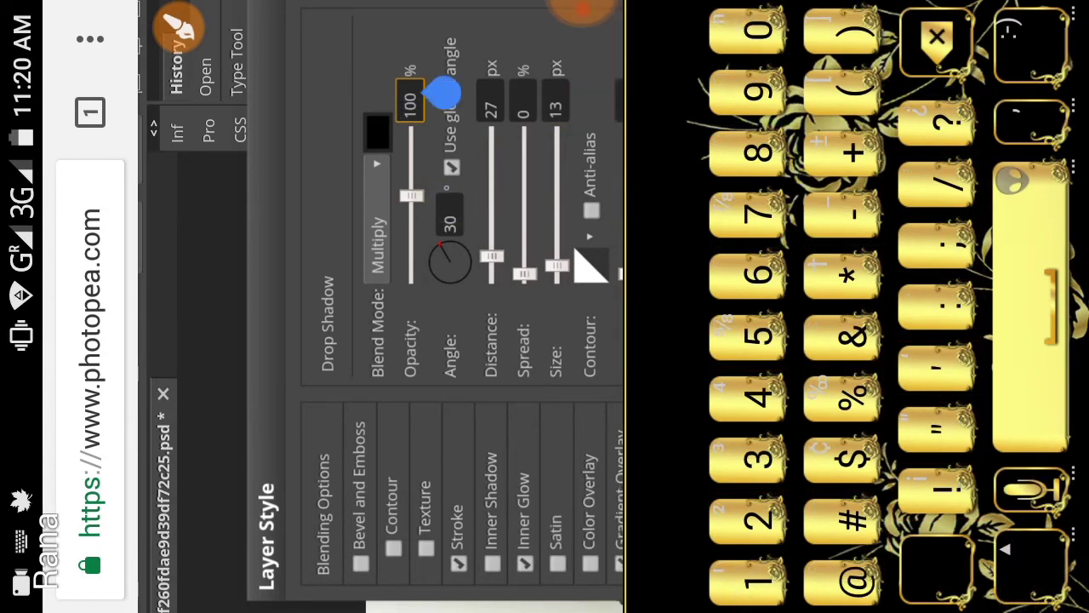
pyautogui.click(477, 215)
pyautogui.press('BackSpace')
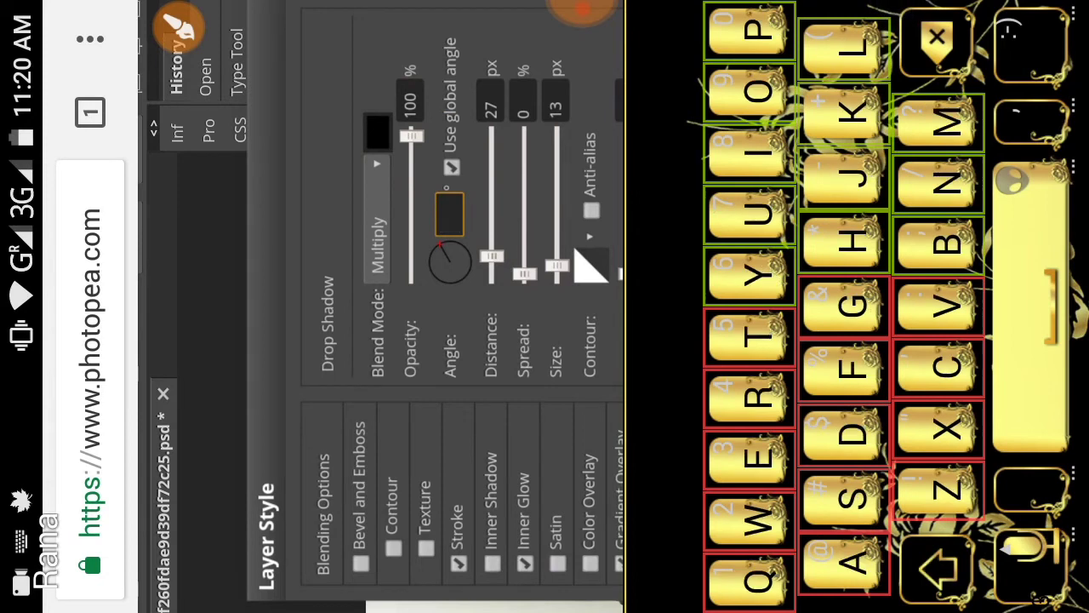
pyautogui.click(1025, 591)
pyautogui.write('135')
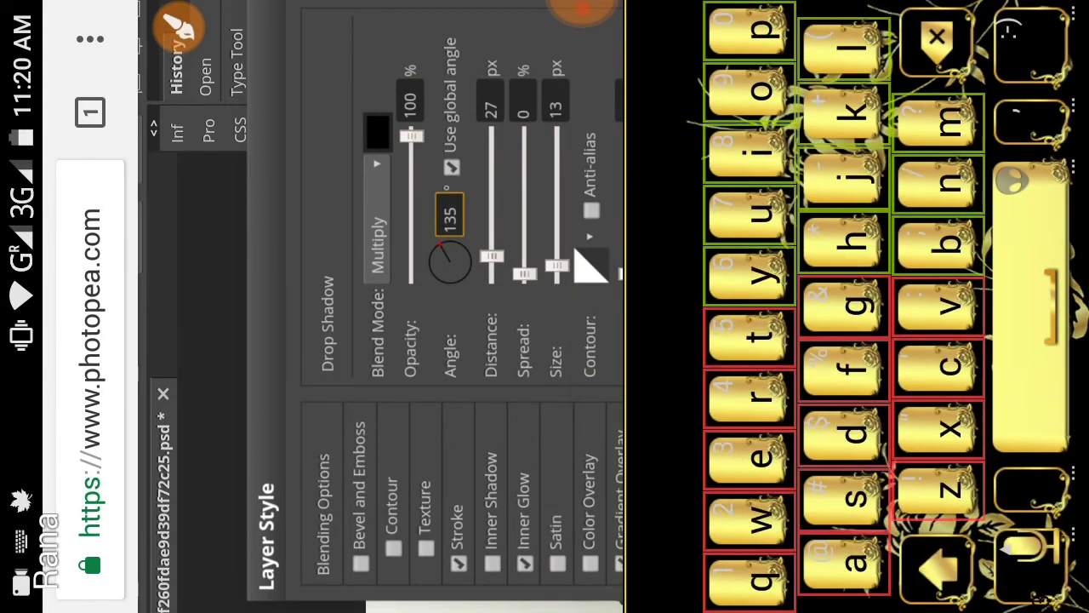
# Step: Set drop shadow distance to 4 px and size to 4 px, then apply the layer styles
pyautogui.click(521, 102)
pyautogui.press('BackSpace')
pyautogui.press('BackSpace')
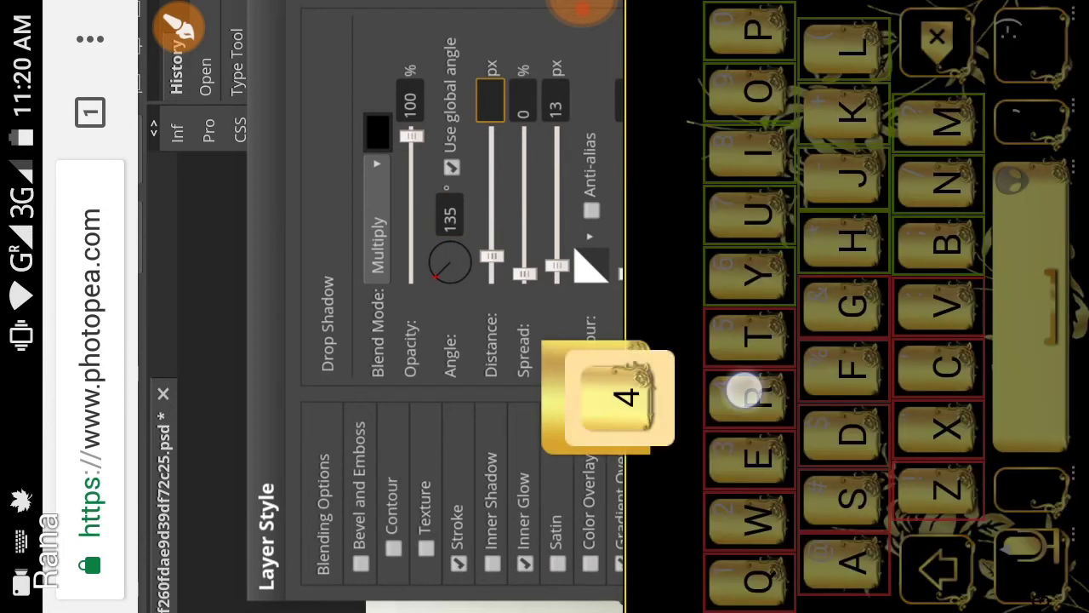
pyautogui.write('4')
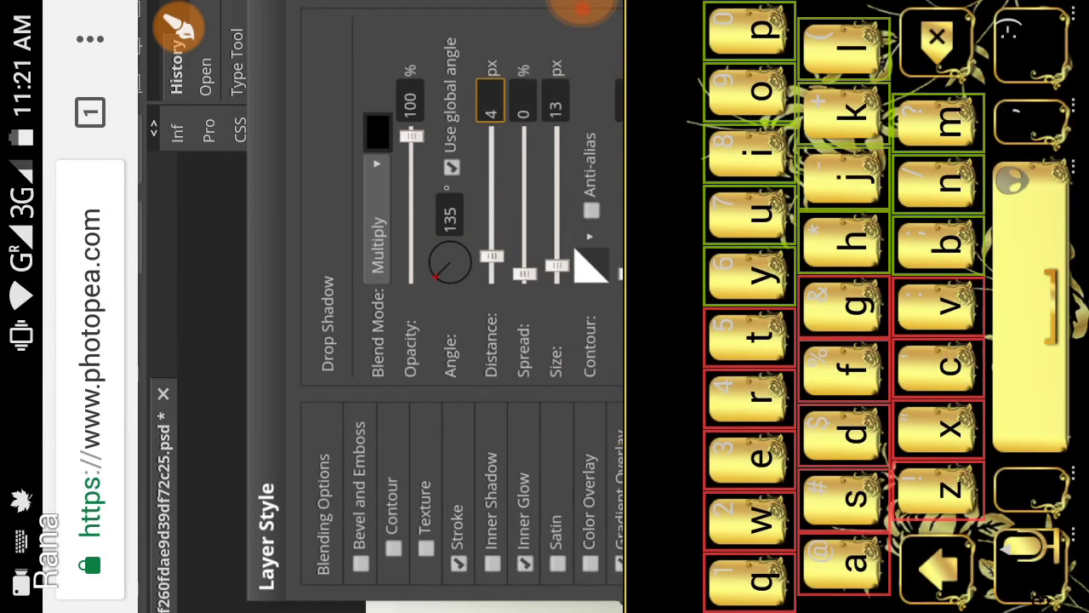
pyautogui.click(587, 101)
pyautogui.press('BackSpace')
pyautogui.press('BackSpace')
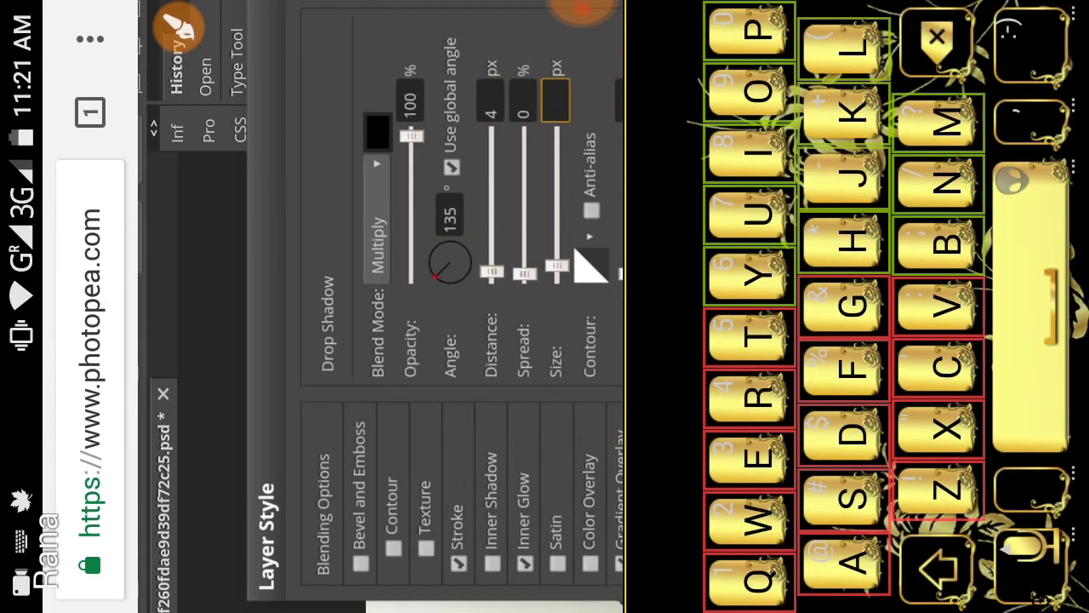
pyautogui.write('4')
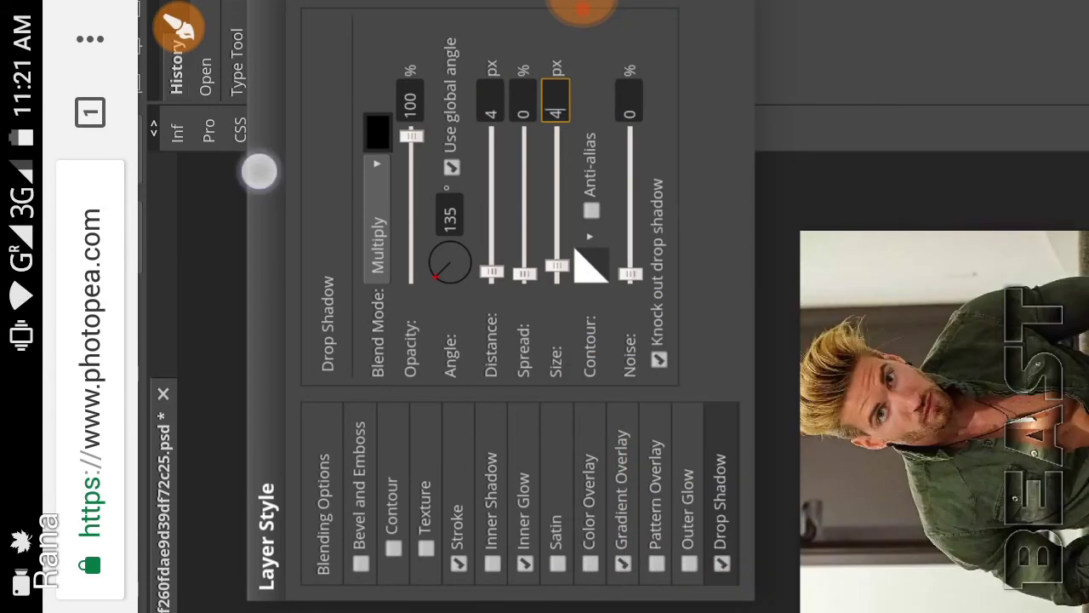
pyautogui.moveTo(256, 168); pyautogui.dragTo(267, 306)
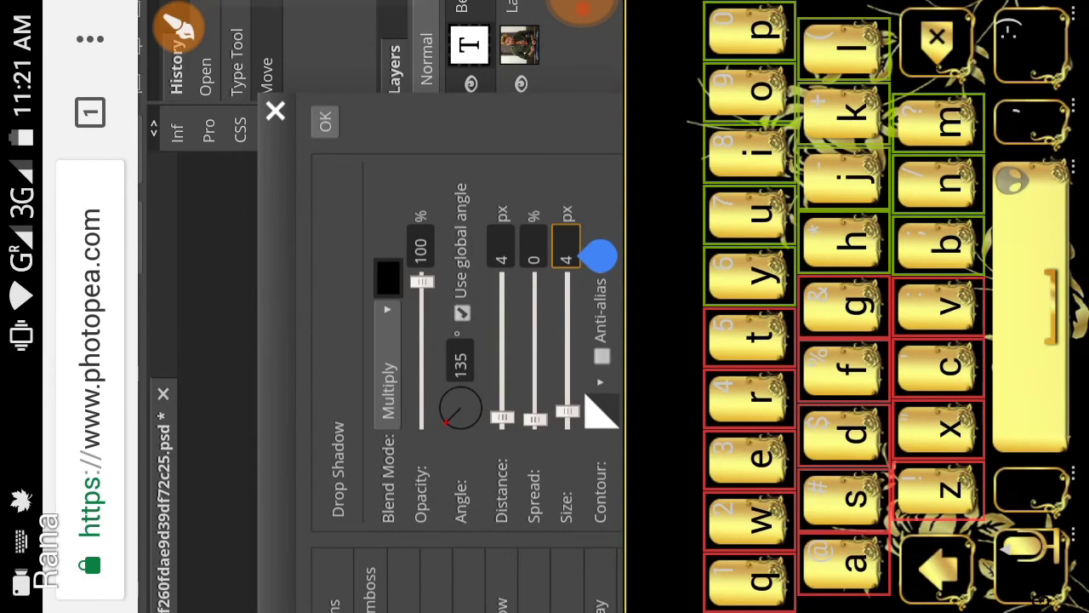
pyautogui.press('Escape')
pyautogui.click(325, 121)
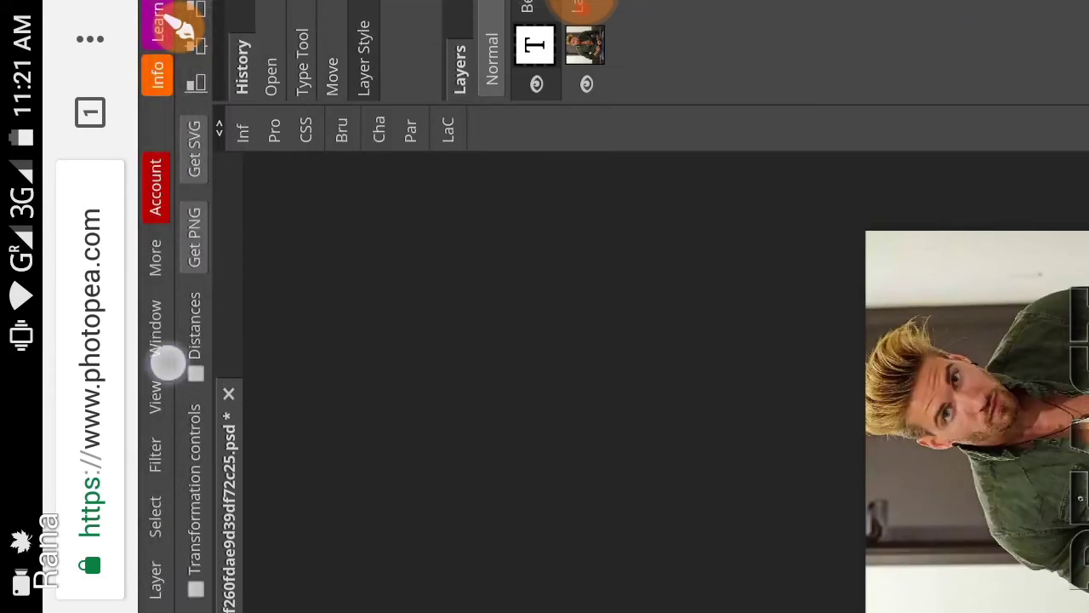
# Step: Choose File > Export as > PNG to bring up the Save for web preview
pyautogui.moveTo(165, 359); pyautogui.dragTo(165, 197)
pyautogui.click(155, 587)
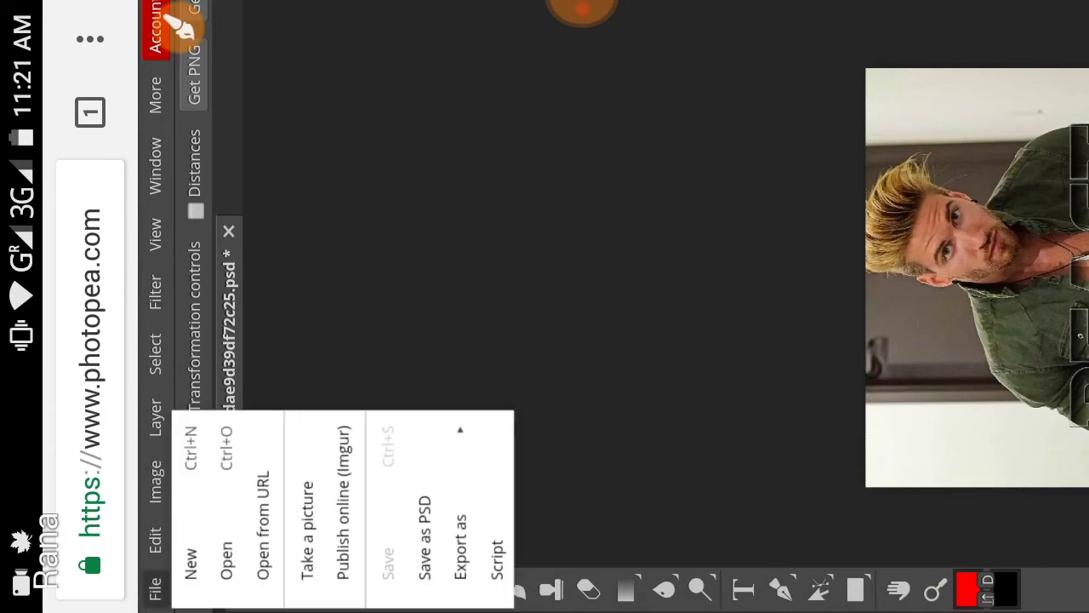
pyautogui.click(583, 11)
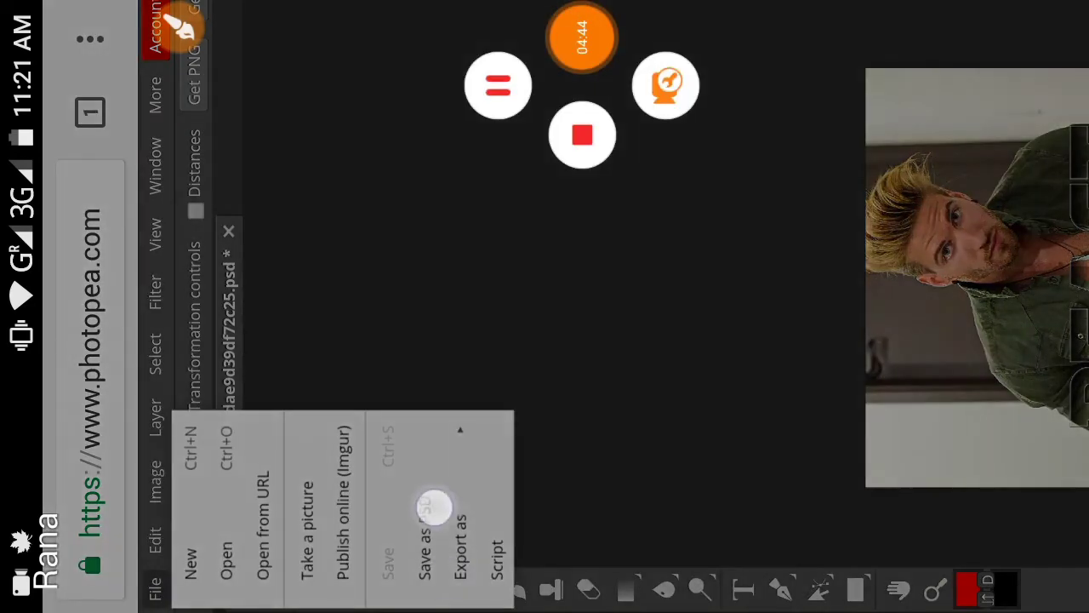
pyautogui.click(449, 517)
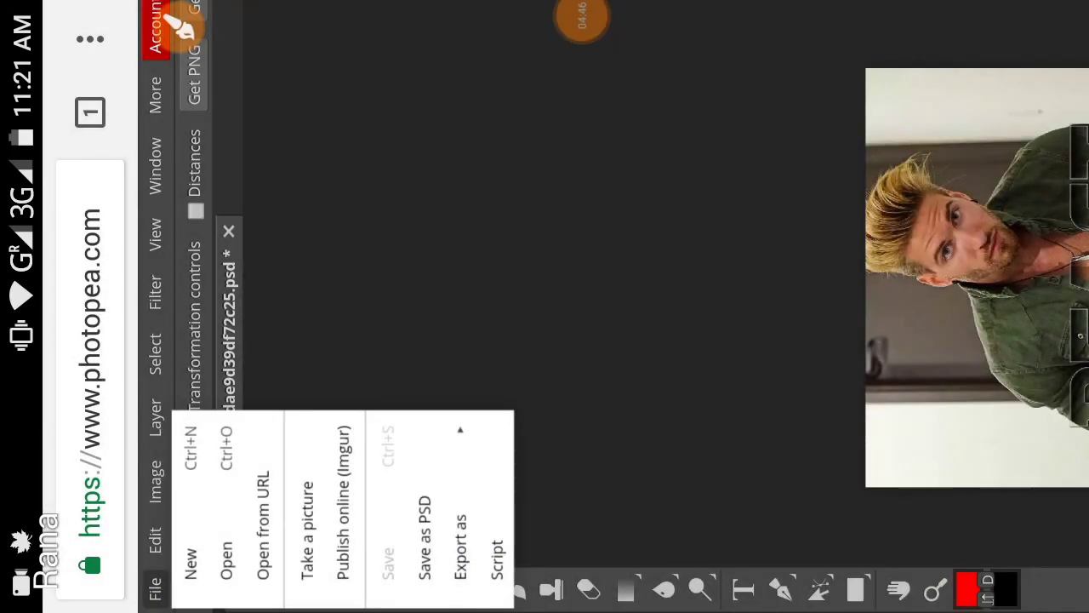
pyautogui.click(179, 26)
pyautogui.moveTo(447, 608); pyautogui.dragTo(481, 557)
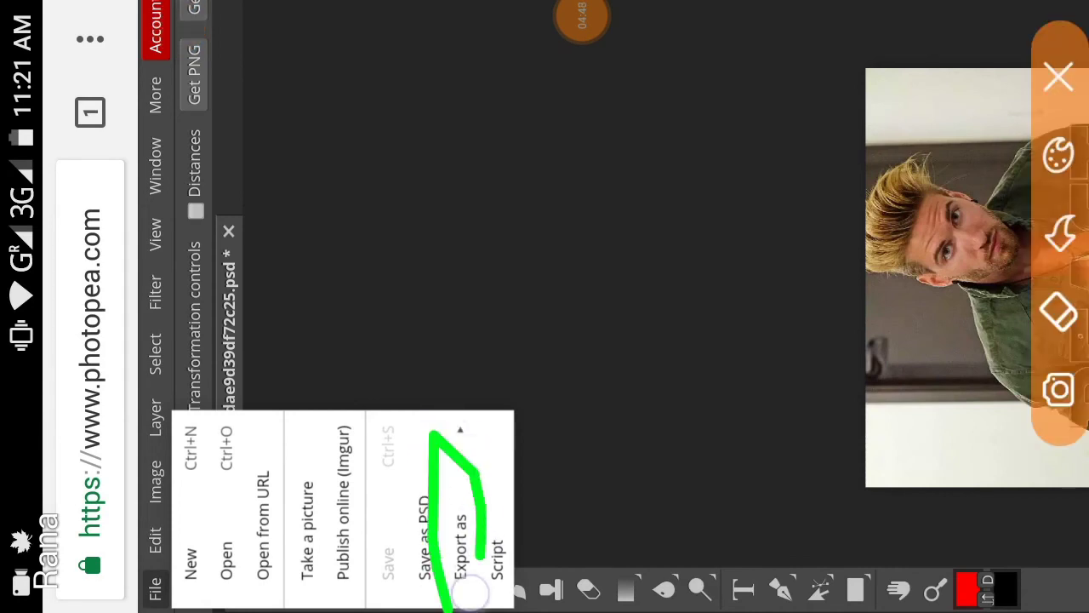
pyautogui.click(1059, 78)
pyautogui.click(460, 510)
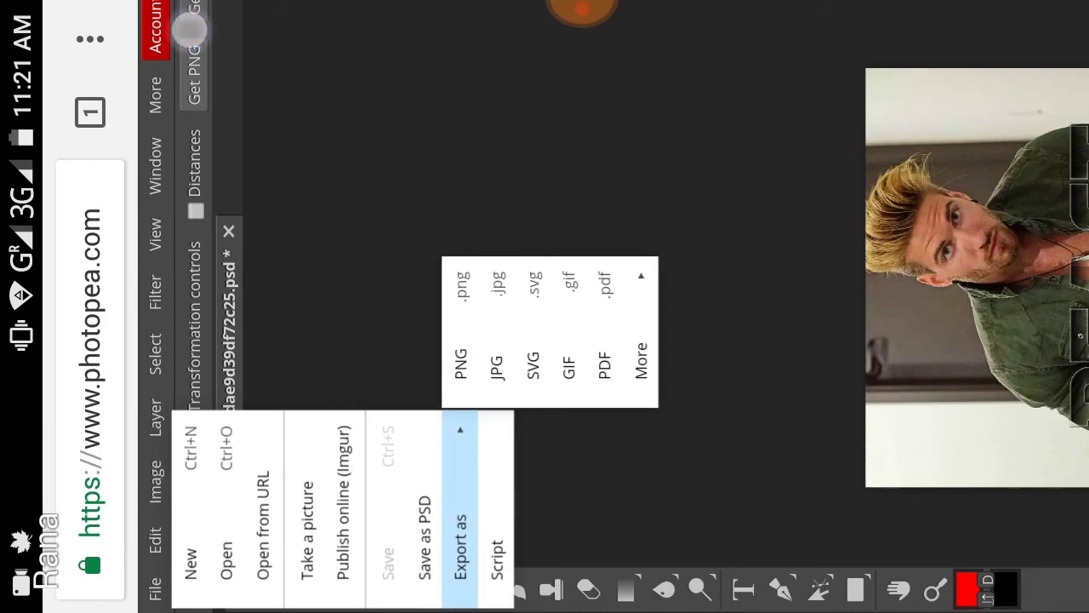
pyautogui.click(179, 26)
pyautogui.moveTo(445, 391); pyautogui.dragTo(468, 412)
pyautogui.click(1059, 78)
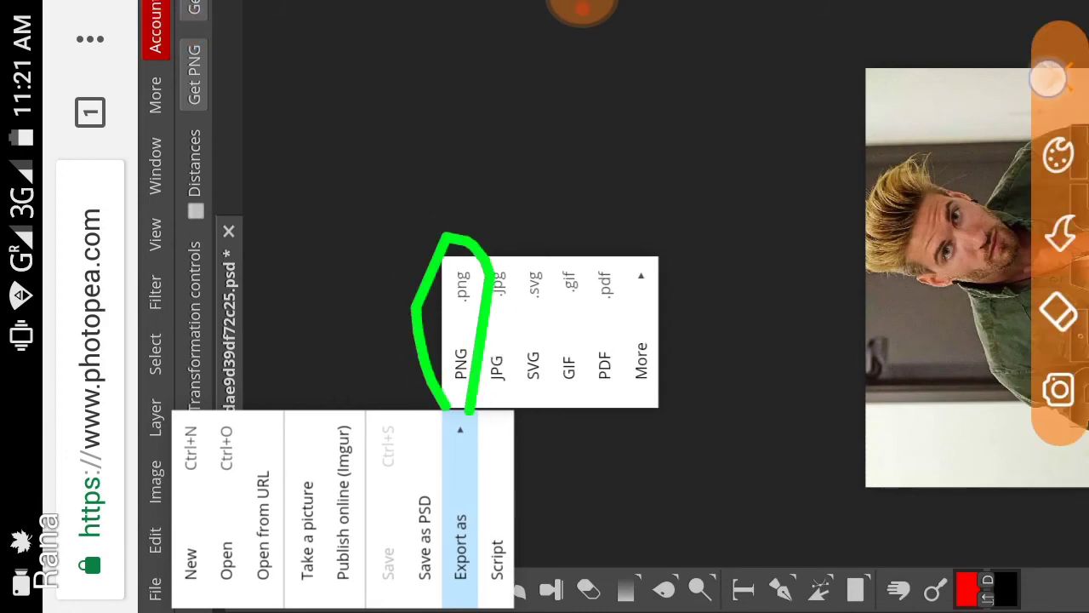
pyautogui.click(459, 293)
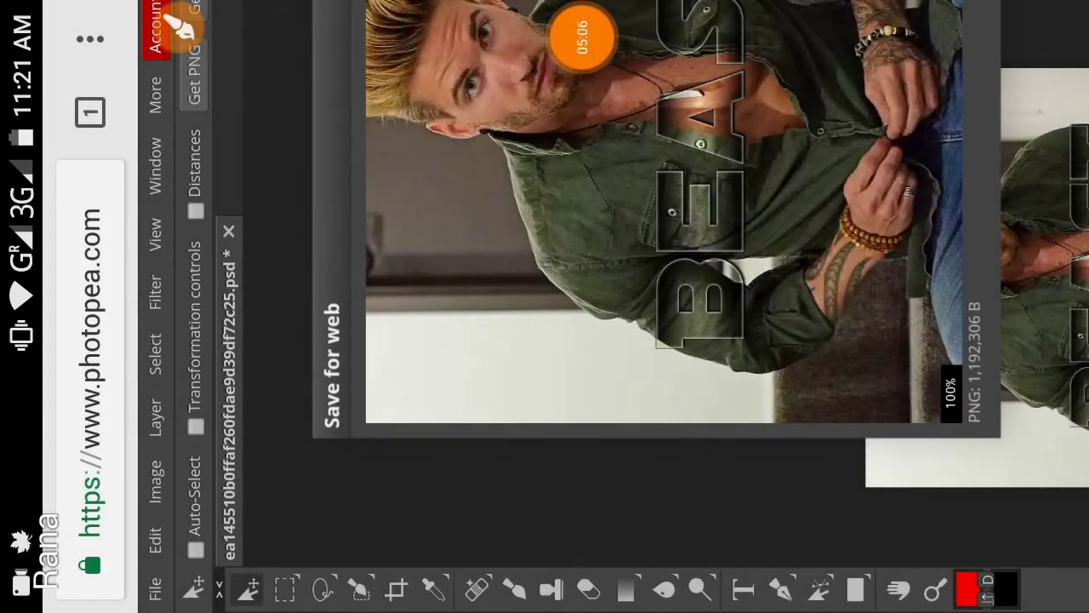
# Step: Confirm the 1080×1080 PNG settings in Save for web and save the file
pyautogui.moveTo(319, 132); pyautogui.dragTo(248, 394)
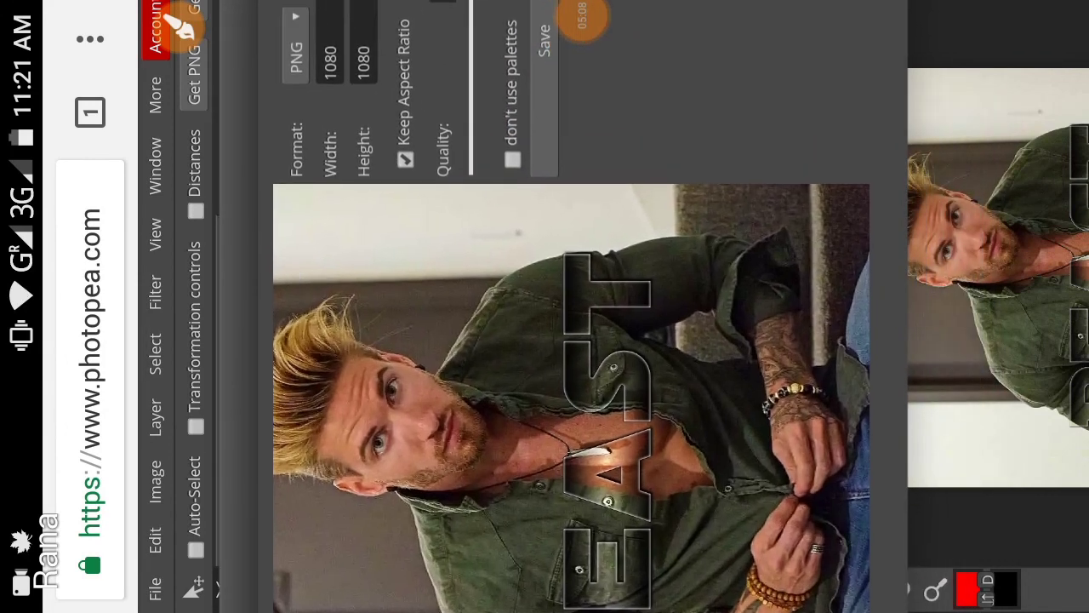
pyautogui.moveTo(245, 180); pyautogui.dragTo(260, 434)
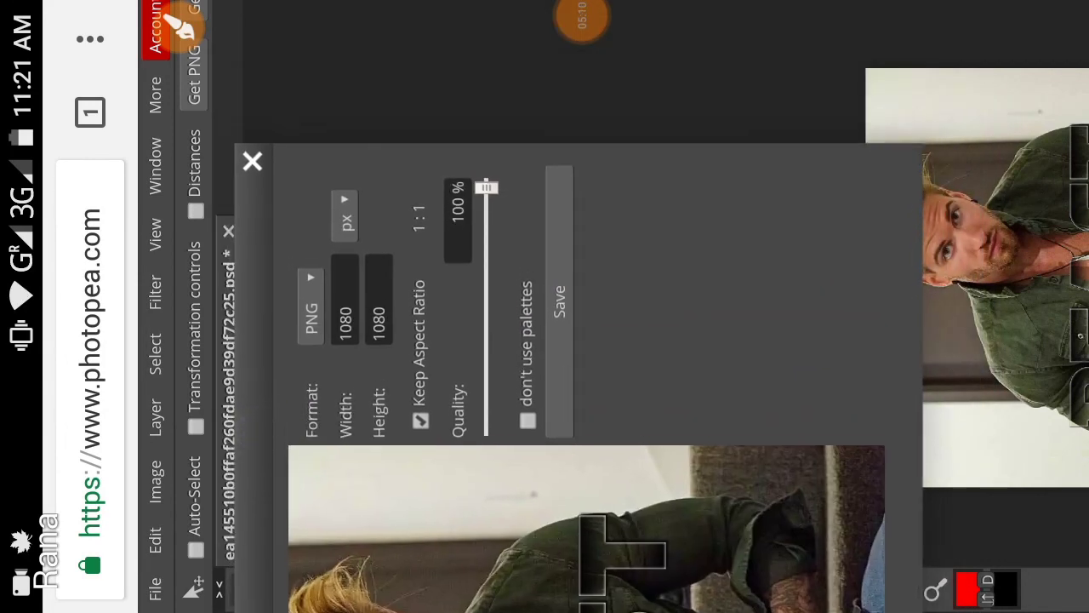
pyautogui.moveTo(549, 411); pyautogui.dragTo(545, 441)
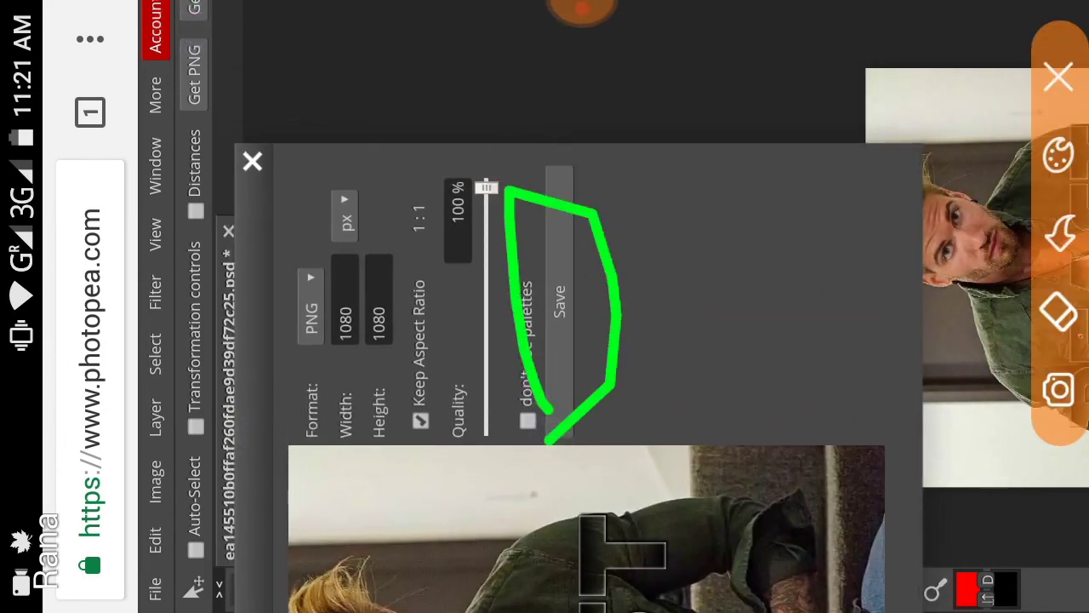
pyautogui.click(1045, 61)
pyautogui.click(569, 244)
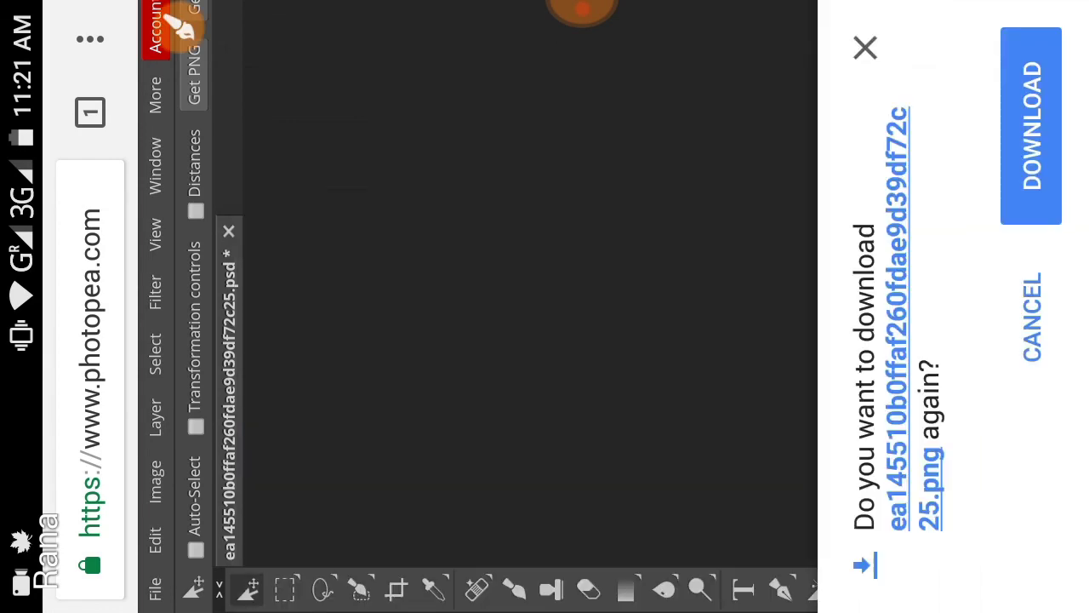
# Step: Confirm the Chrome download and open the downloaded BEAST portrait PNG
pyautogui.click(1026, 102)
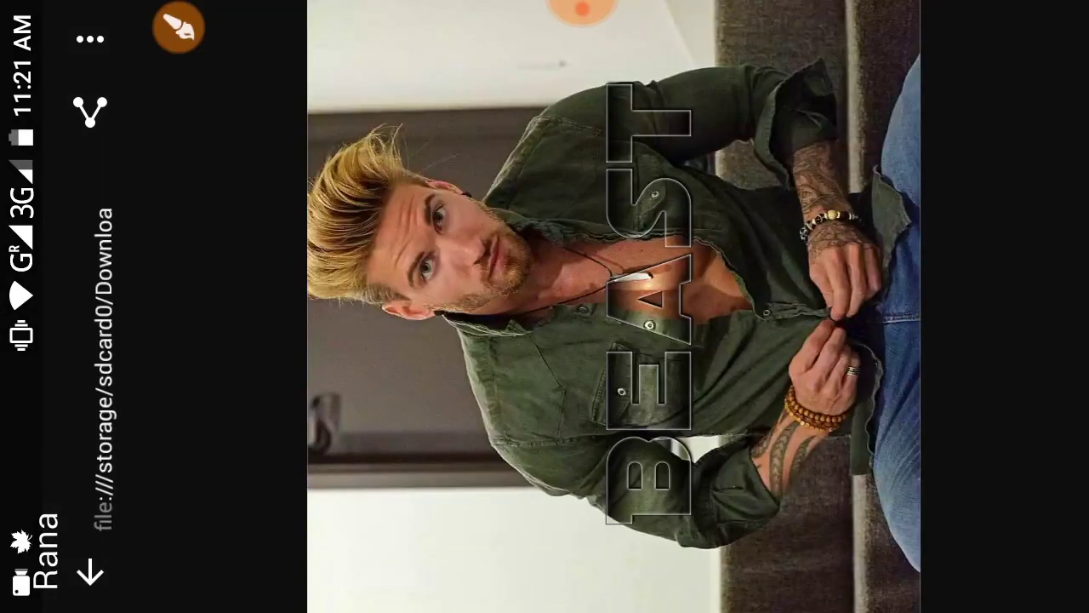
pyautogui.click(179, 28)
pyautogui.moveTo(617, 540)
pyautogui.mouseDown()
pyautogui.moveTo(510, 230)
pyautogui.moveTo(565, 540)
pyautogui.mouseUp()
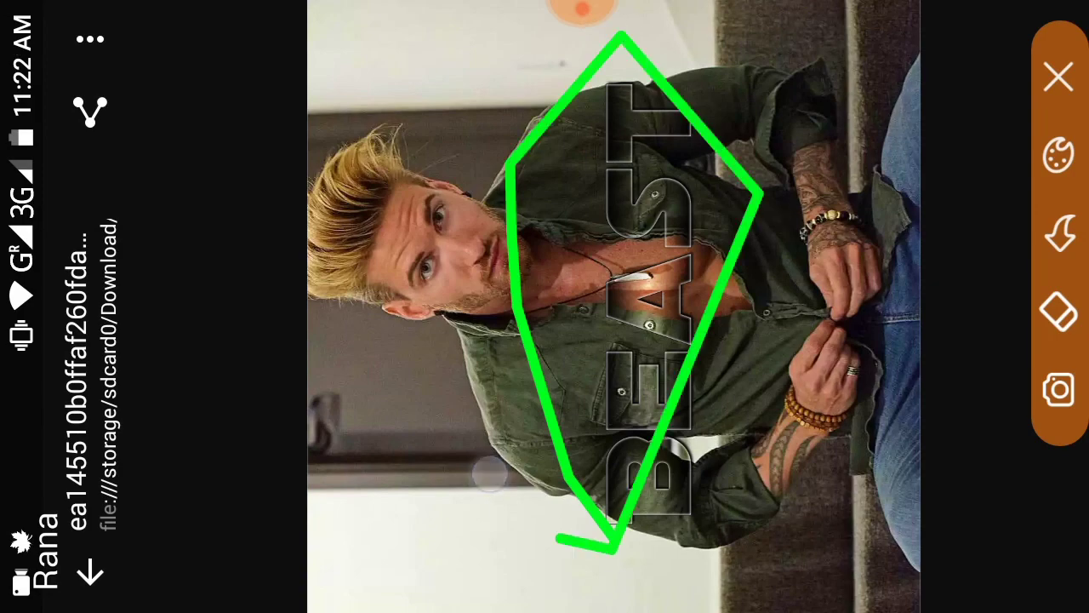